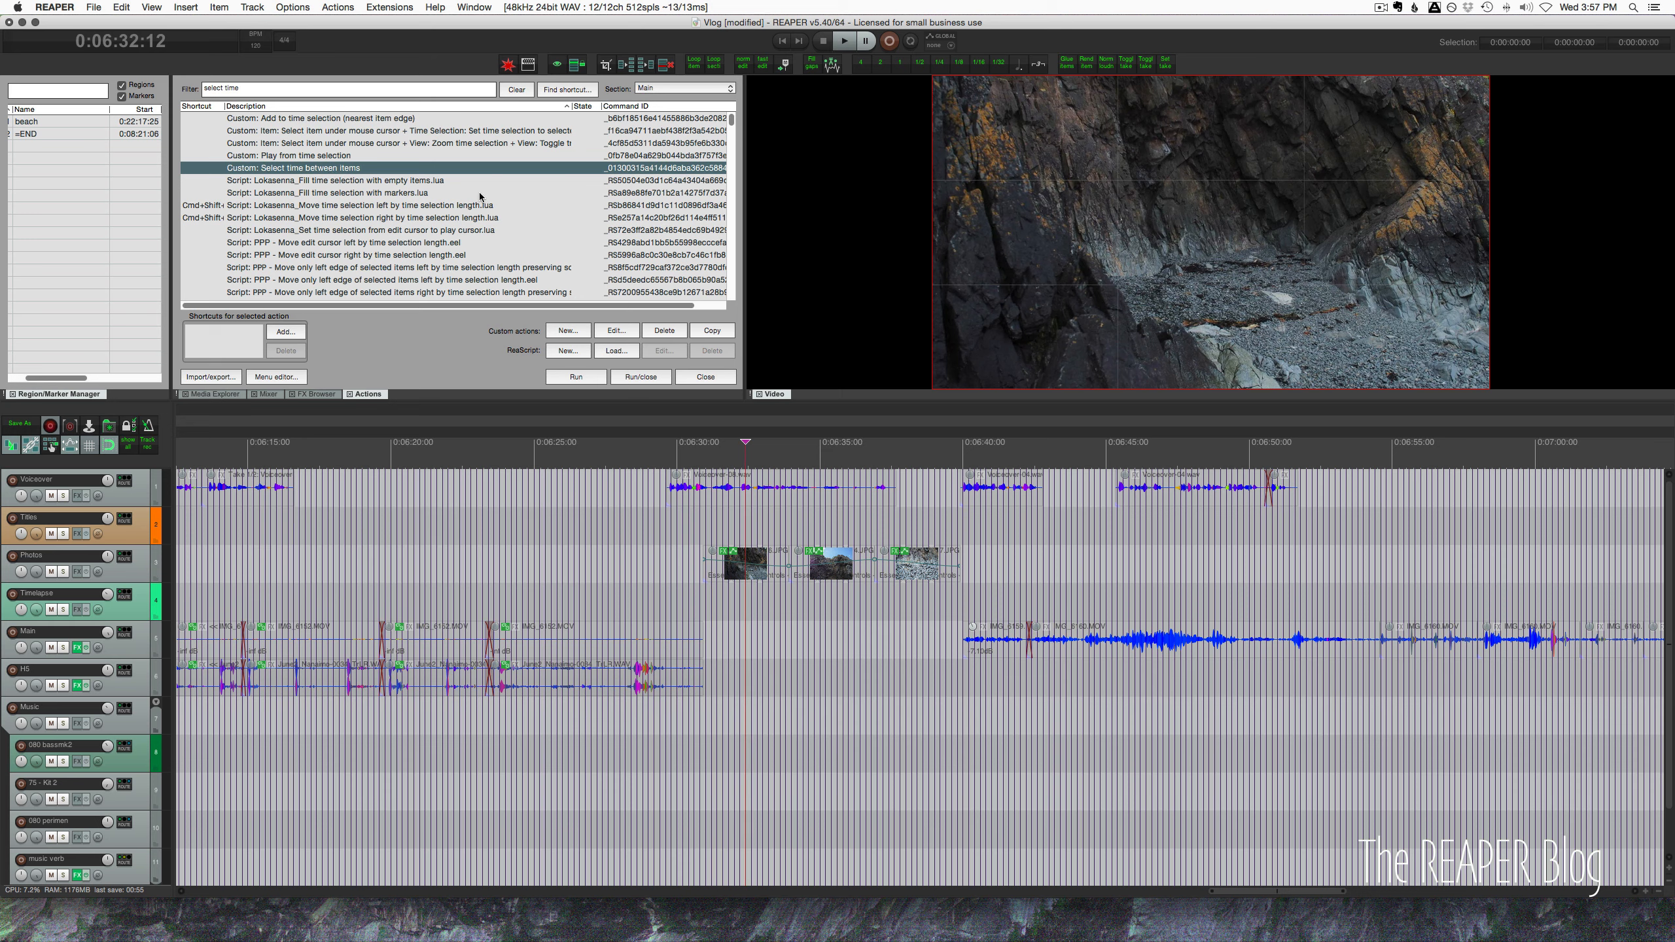
Examine the command sequence of the custom action "Select time between items"
{"action": "left_click", "coordinate": [617, 332]}
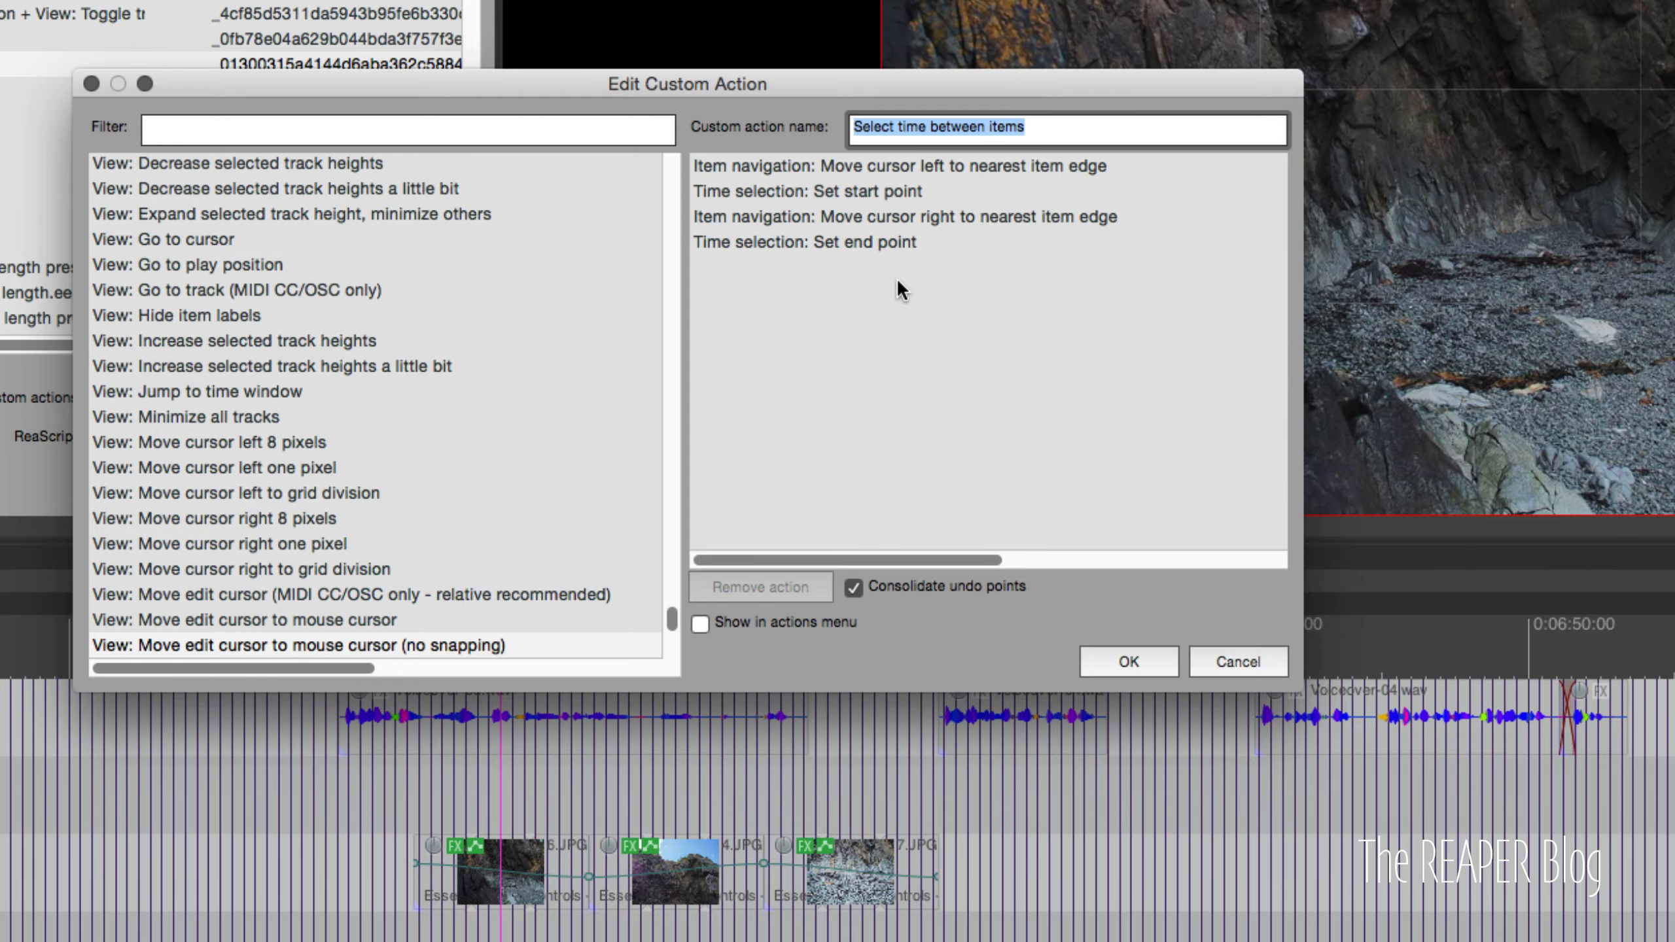
{"action": "key", "text": "Return"}
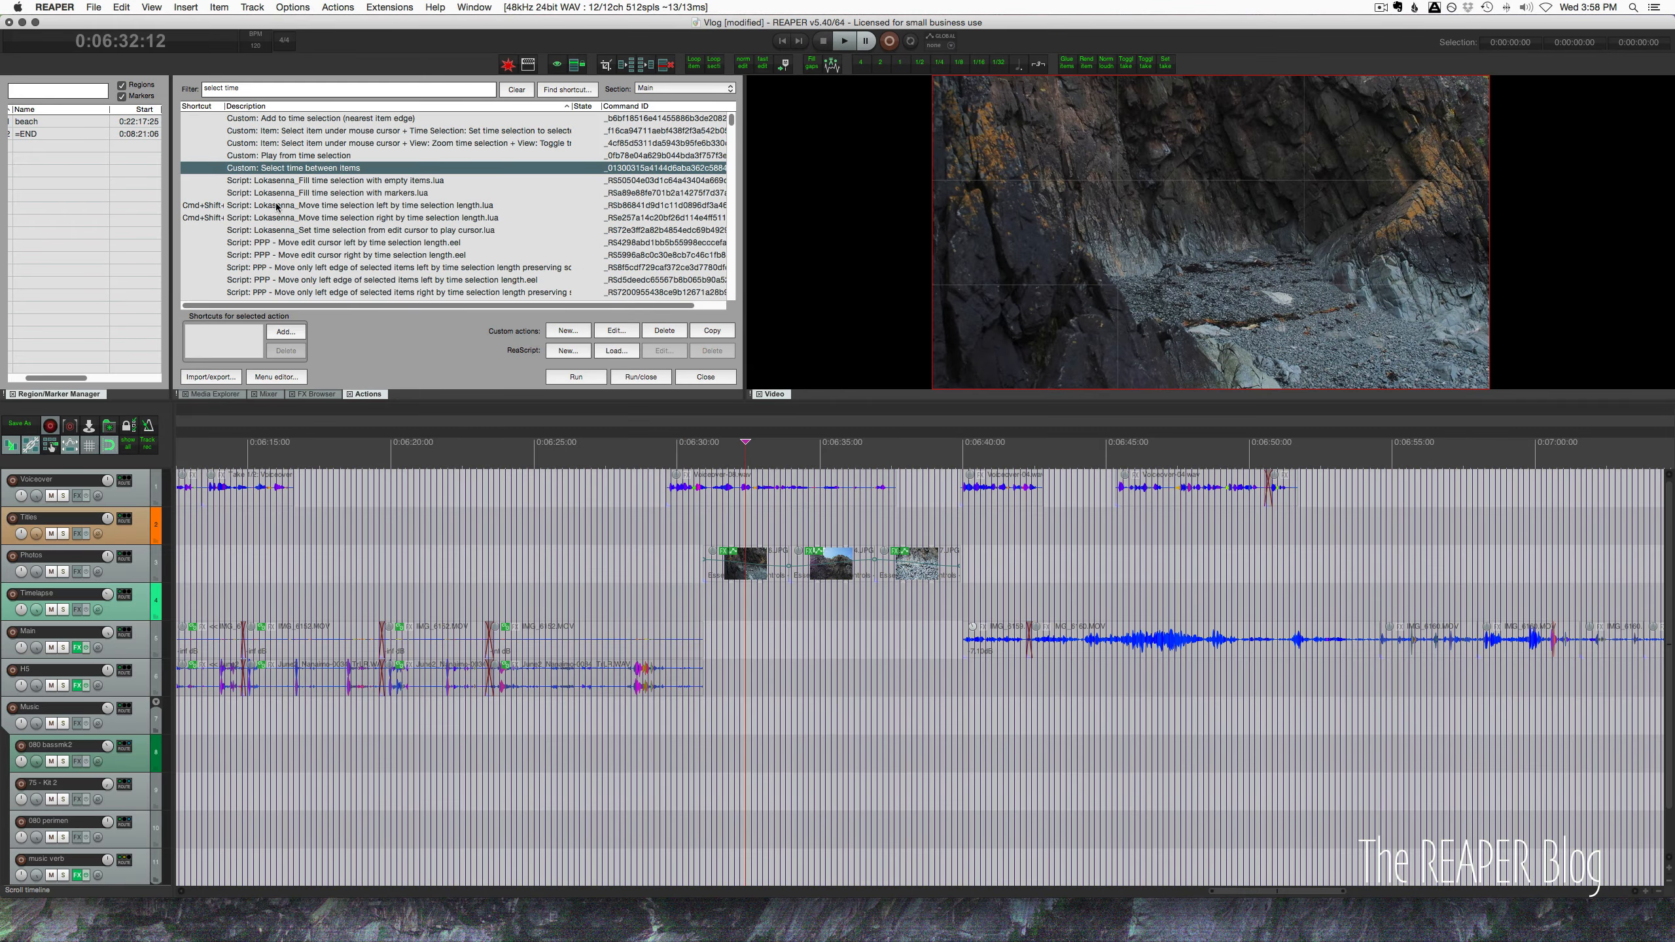
Check which custom action is assigned to the default double-click mouse modifier in the Track context
{"action": "key", "text": "super+comma"}
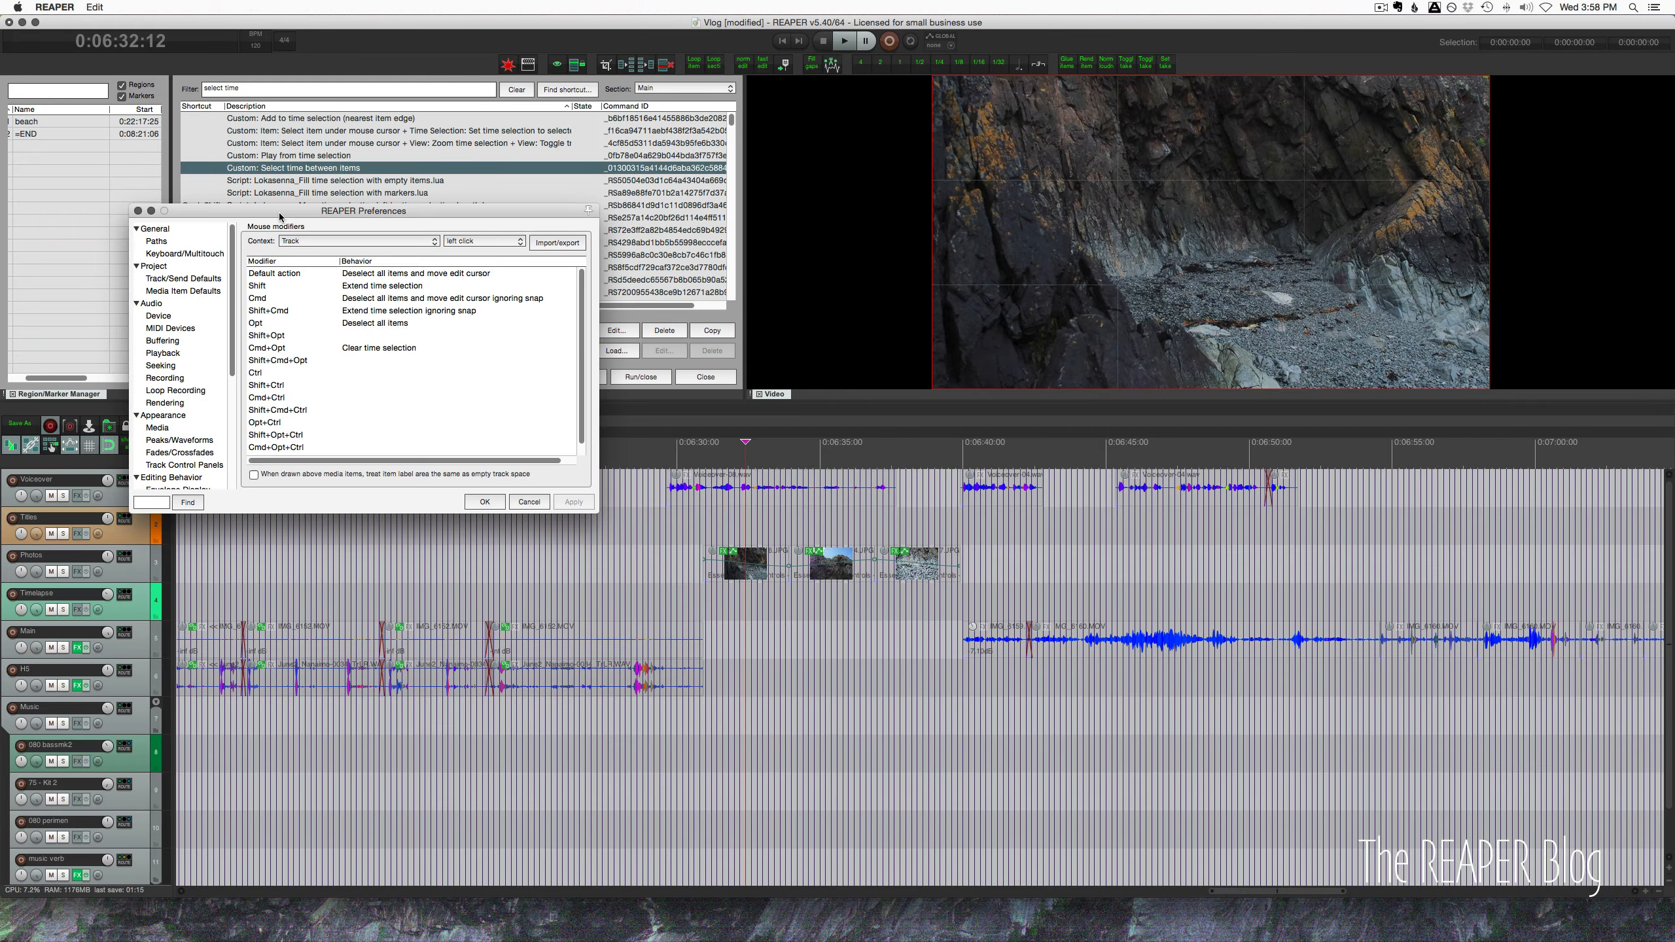
{"action": "left_click_drag", "start_coordinate": [378, 213], "coordinate": [610, 236]}
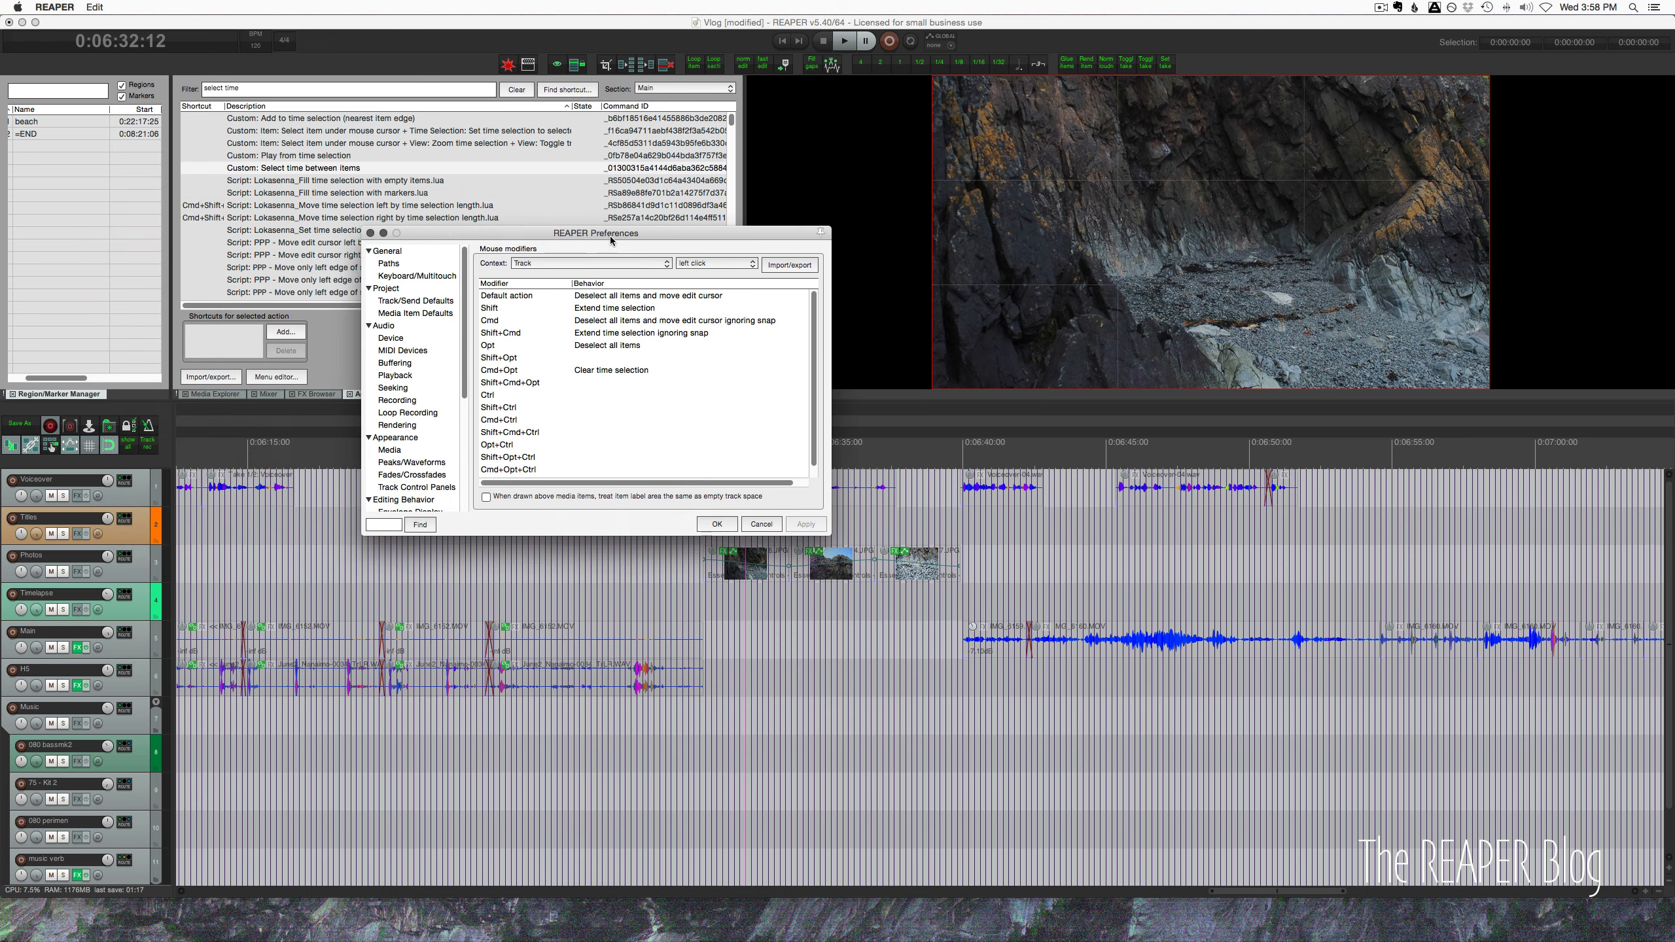
{"action": "left_click", "coordinate": [533, 262]}
{"action": "left_click", "coordinate": [717, 267]}
{"action": "left_click", "coordinate": [715, 263]}
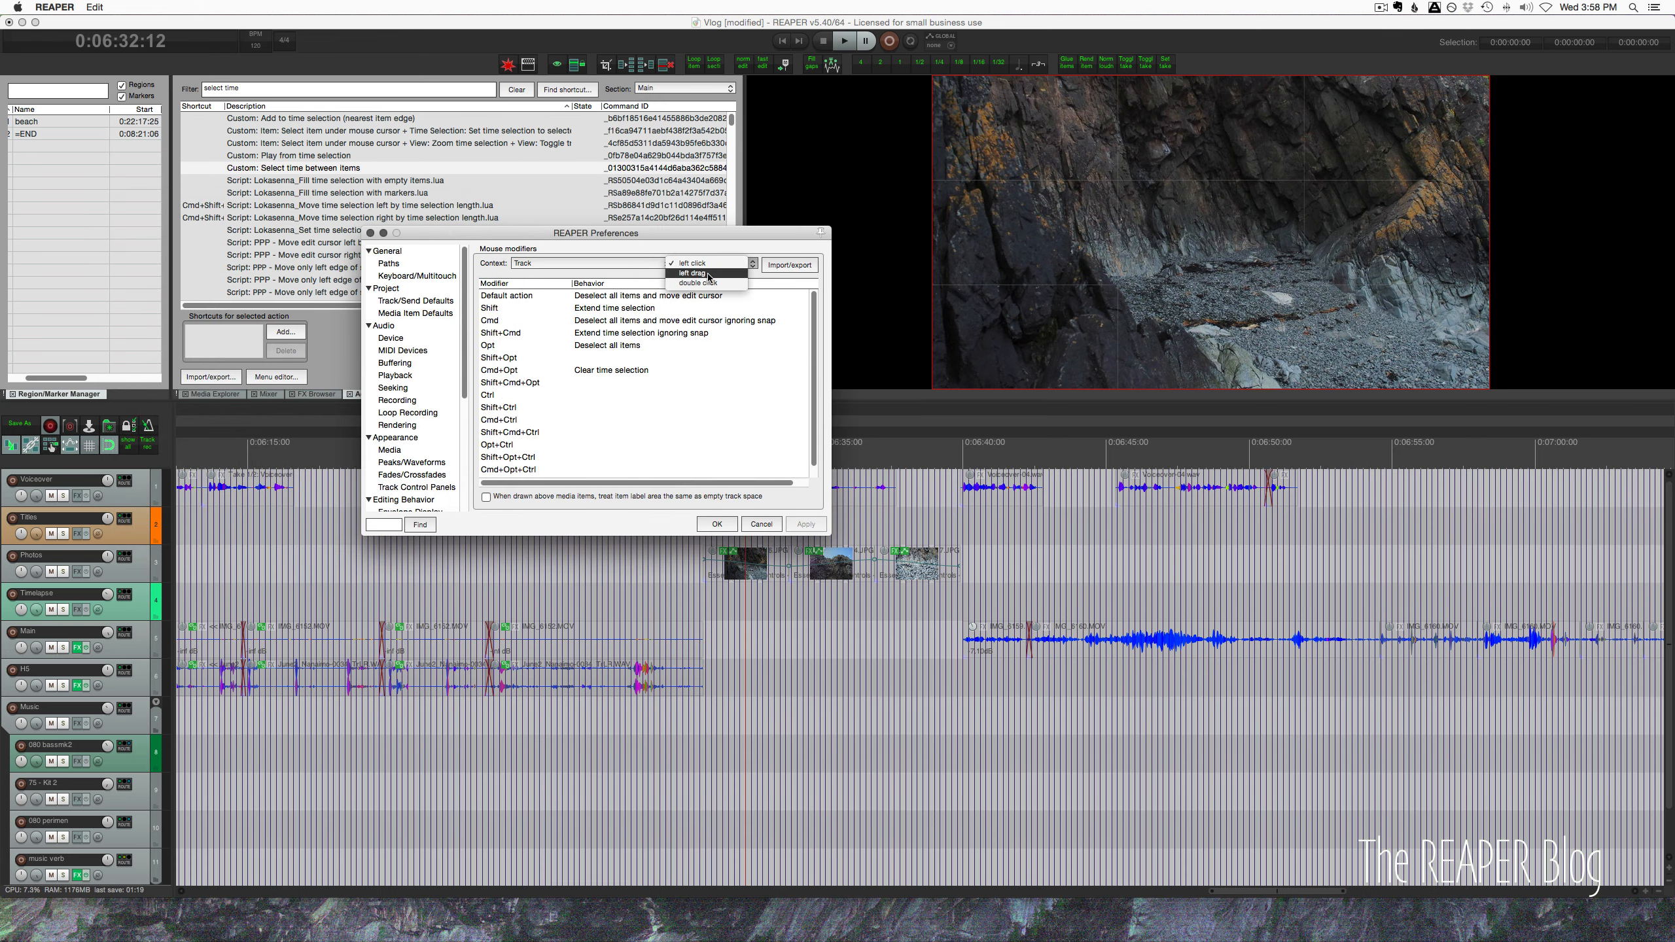
{"action": "left_click", "coordinate": [698, 282]}
{"action": "left_click", "coordinate": [626, 295]}
{"action": "left_click", "coordinate": [627, 295]}
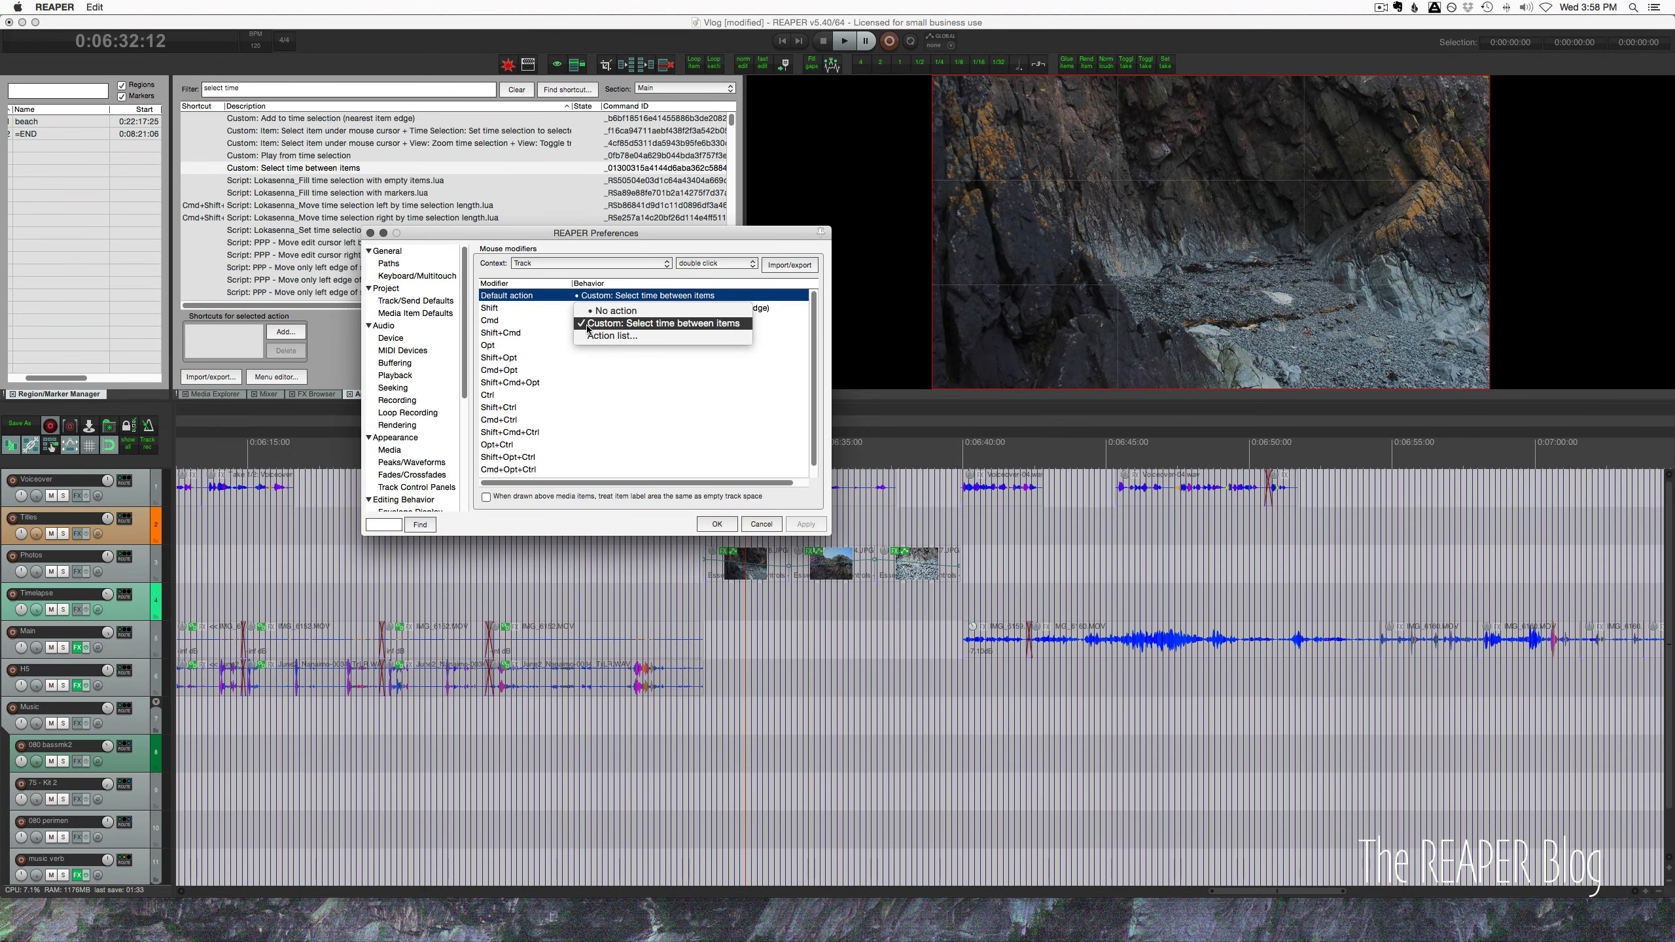
{"action": "left_click", "coordinate": [524, 351]}
Run the time-between-items selection around the middle photo, and again in the Timelapse track area before the Voiceover-08 clip
{"action": "left_click", "coordinate": [813, 833]}
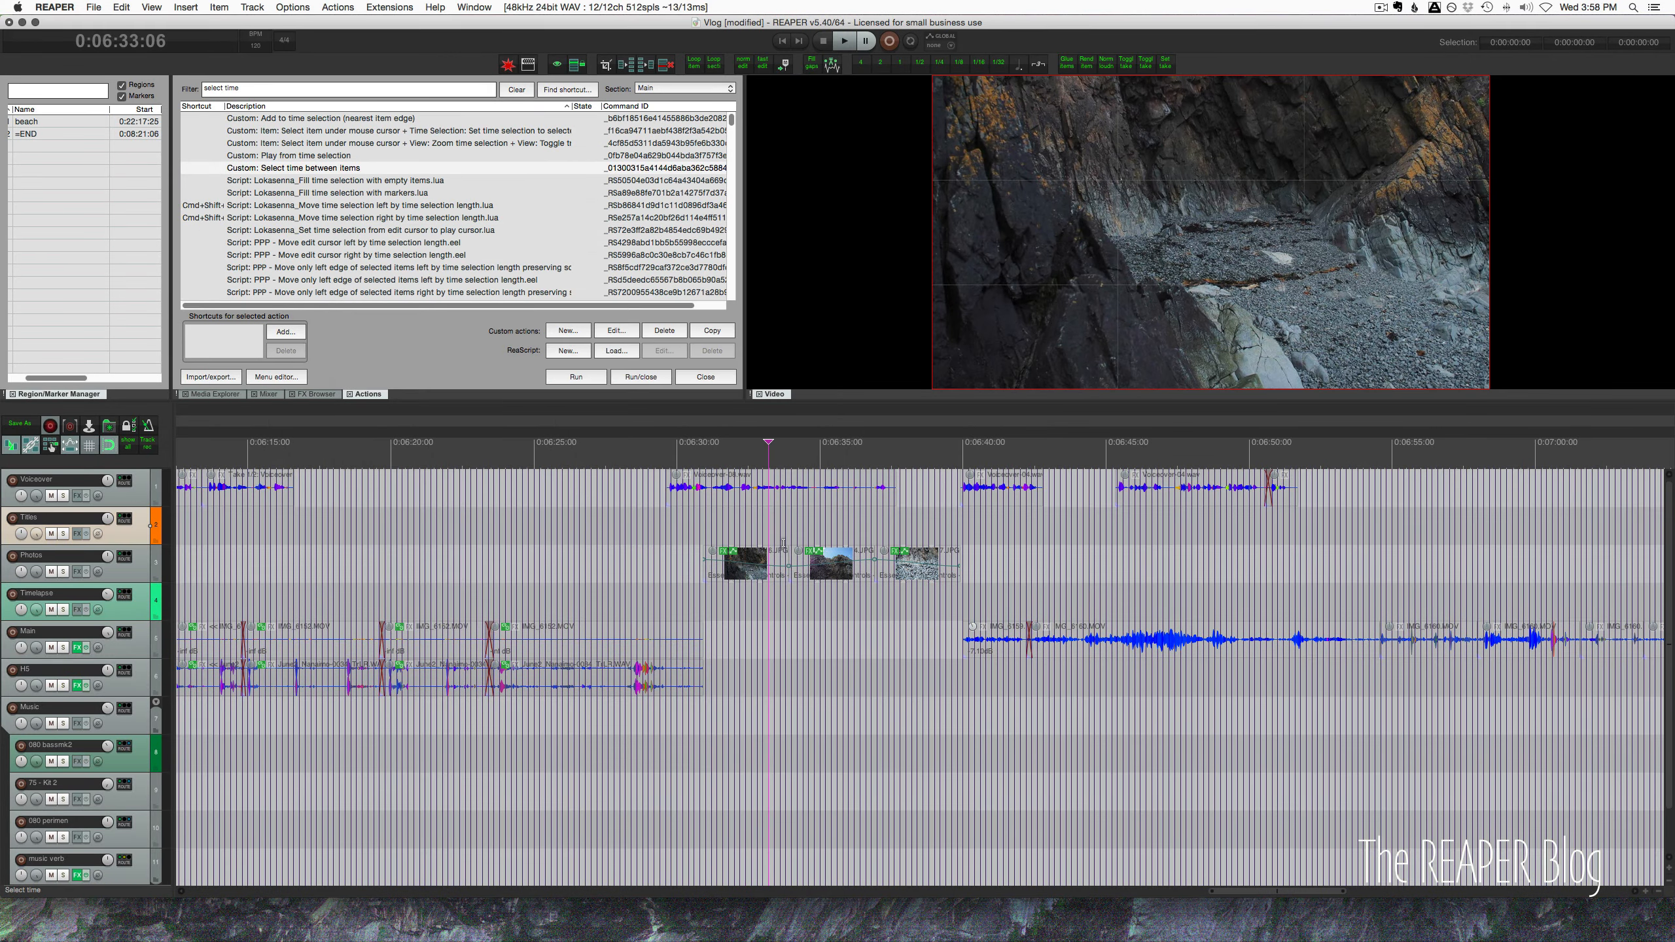
{"action": "double_click", "coordinate": [751, 602]}
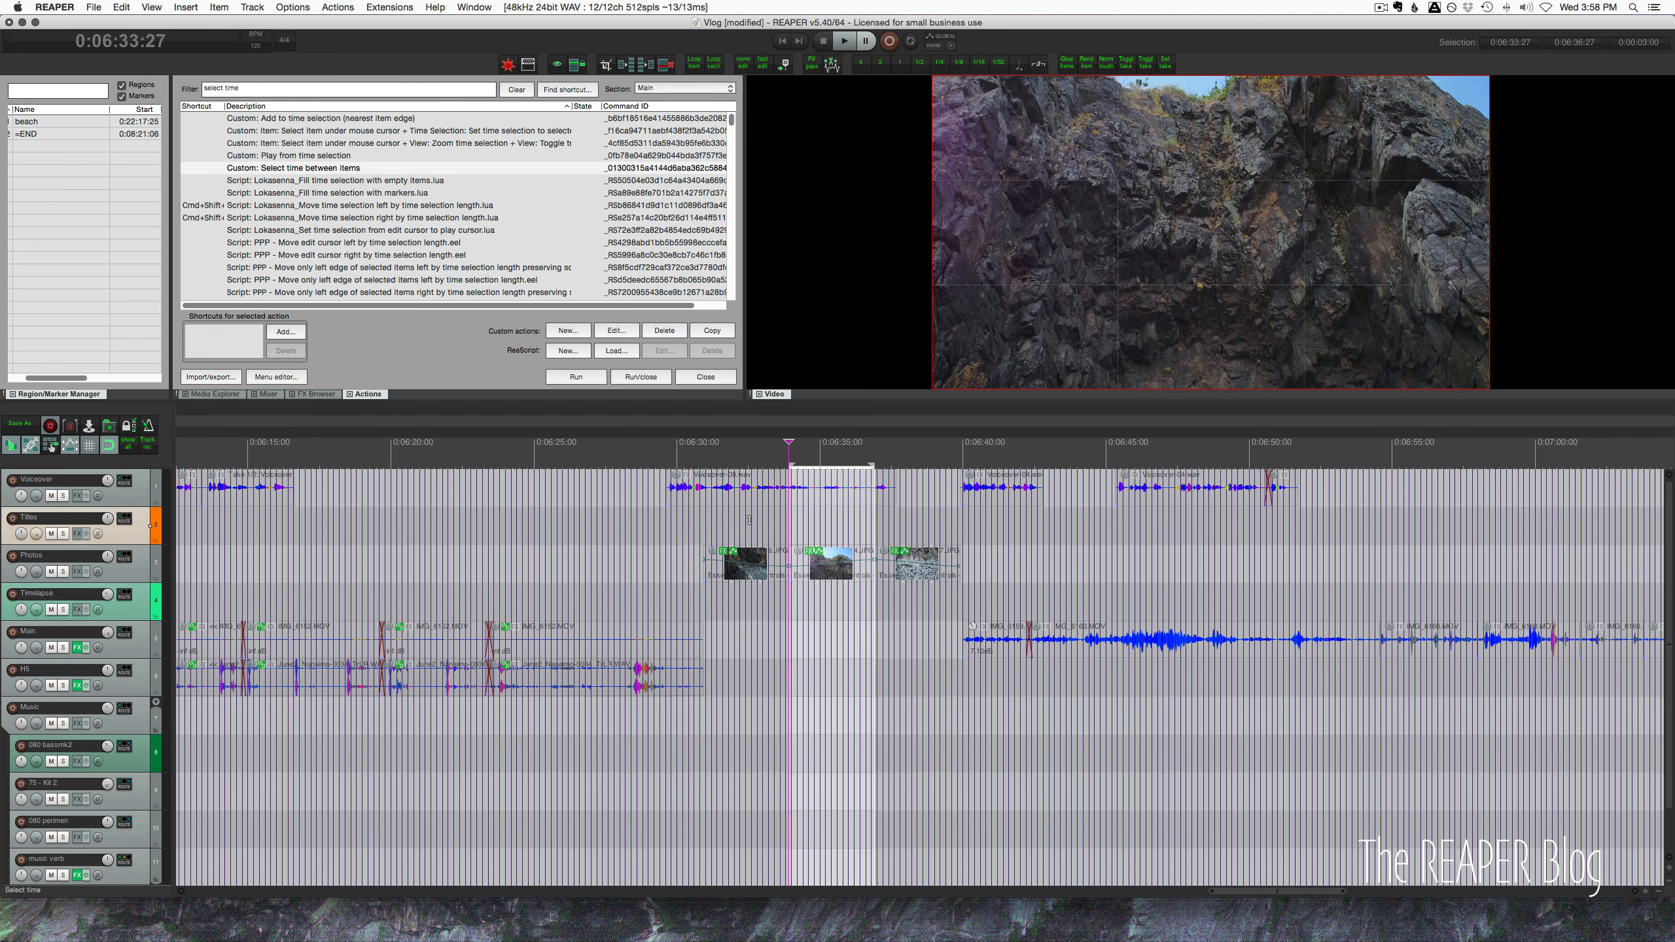
{"action": "double_click", "coordinate": [632, 603]}
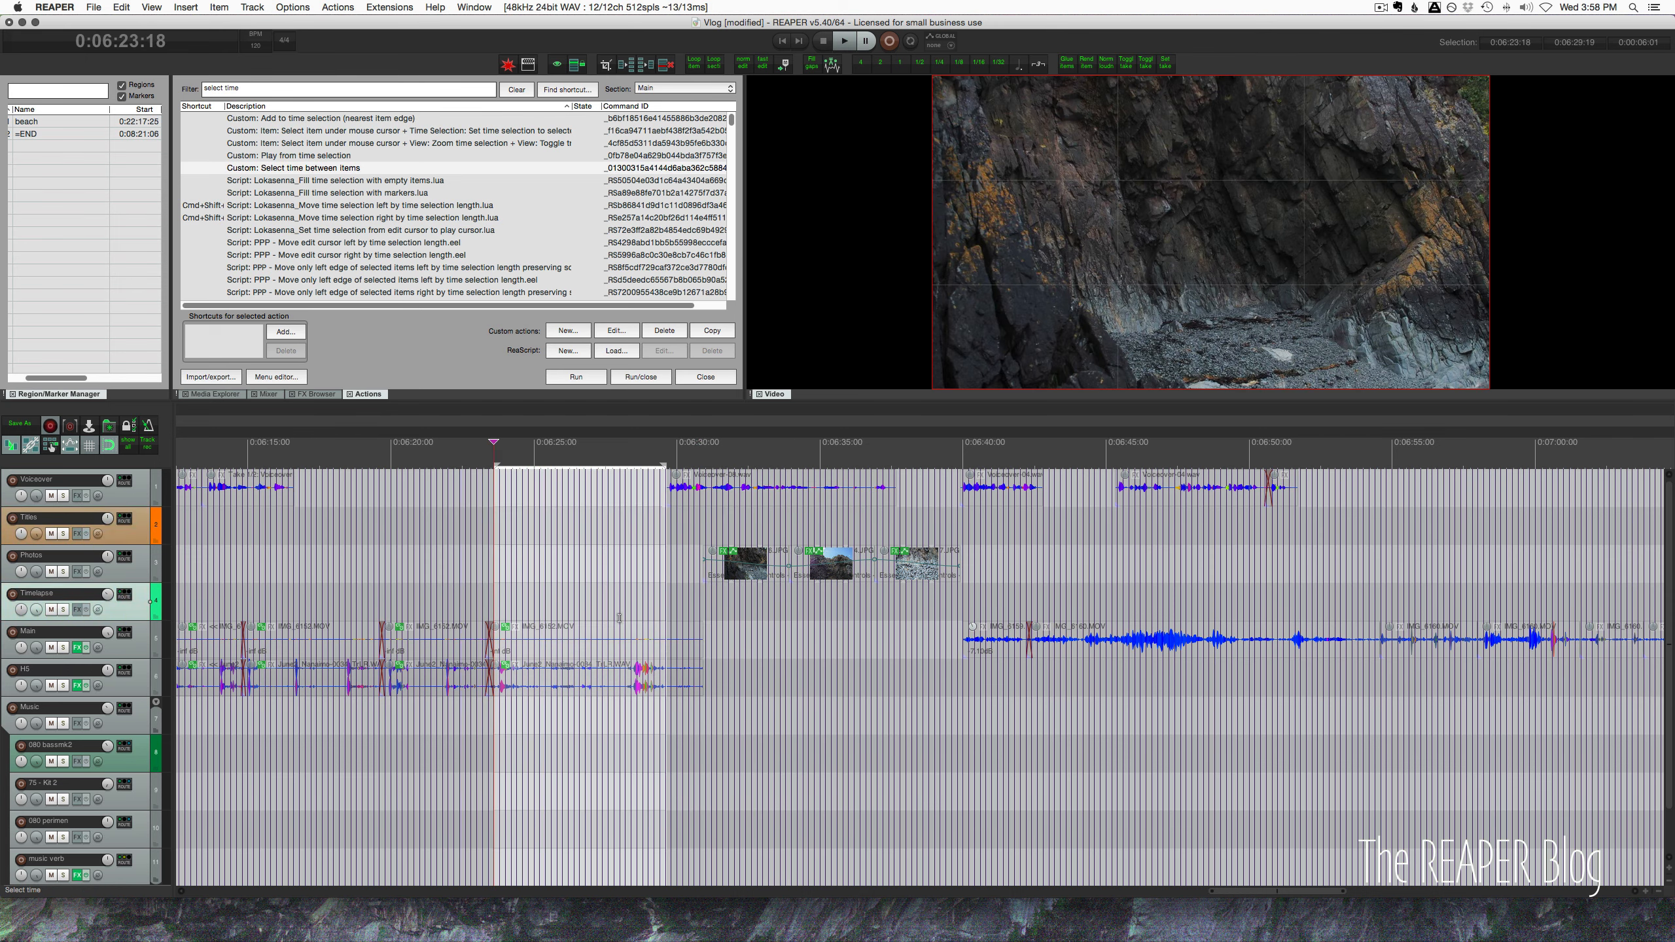
Select the time between item edges at the start of the Main track's gap and extend it to the end of the gap
{"action": "scroll", "coordinate": [922, 650], "scroll_direction": "right", "scroll_amount": 5}
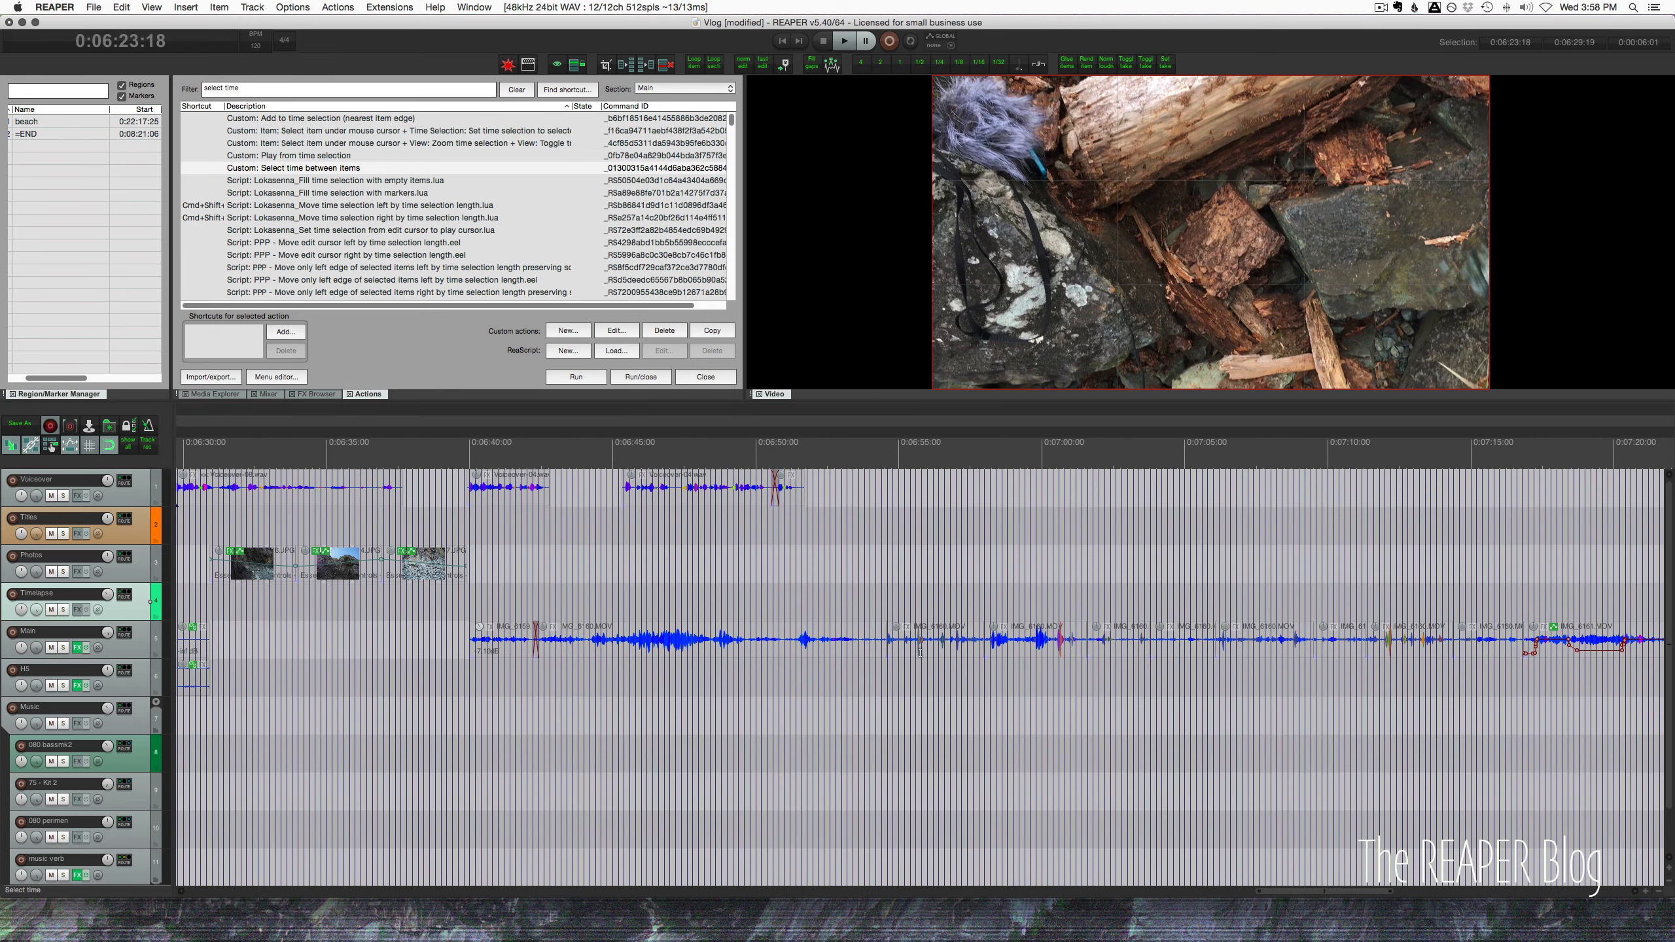
{"action": "scroll", "coordinate": [921, 652], "scroll_direction": "left", "scroll_amount": 3}
{"action": "left_click", "coordinate": [450, 648]}
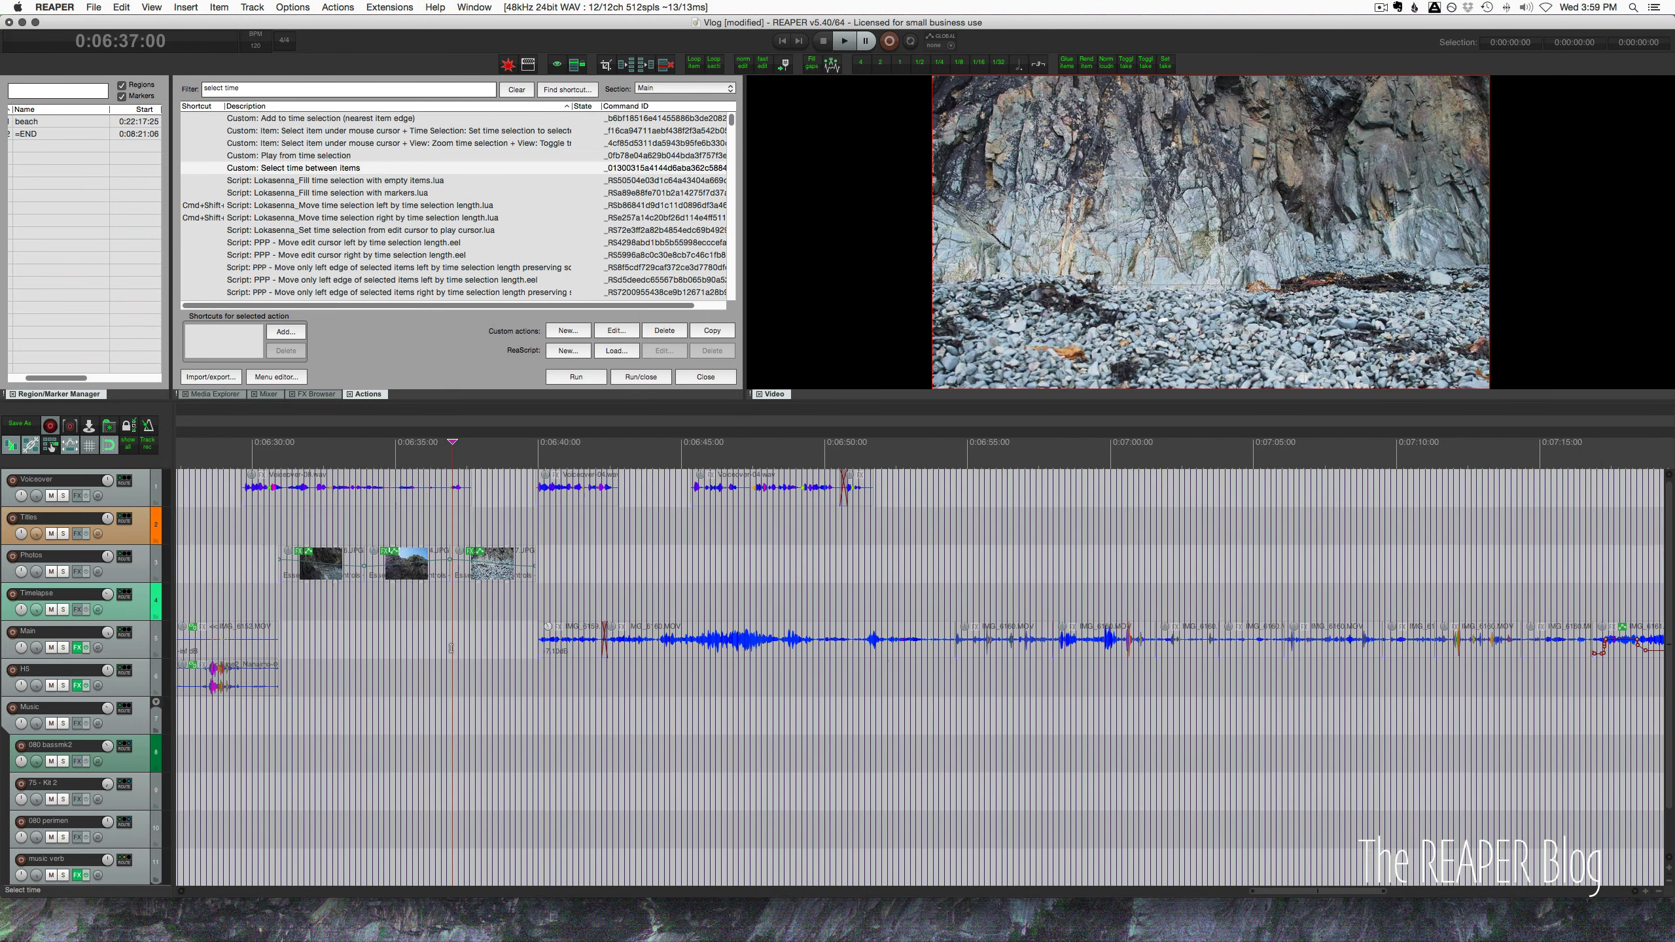
{"action": "scroll", "coordinate": [451, 649], "scroll_direction": "left", "scroll_amount": 4}
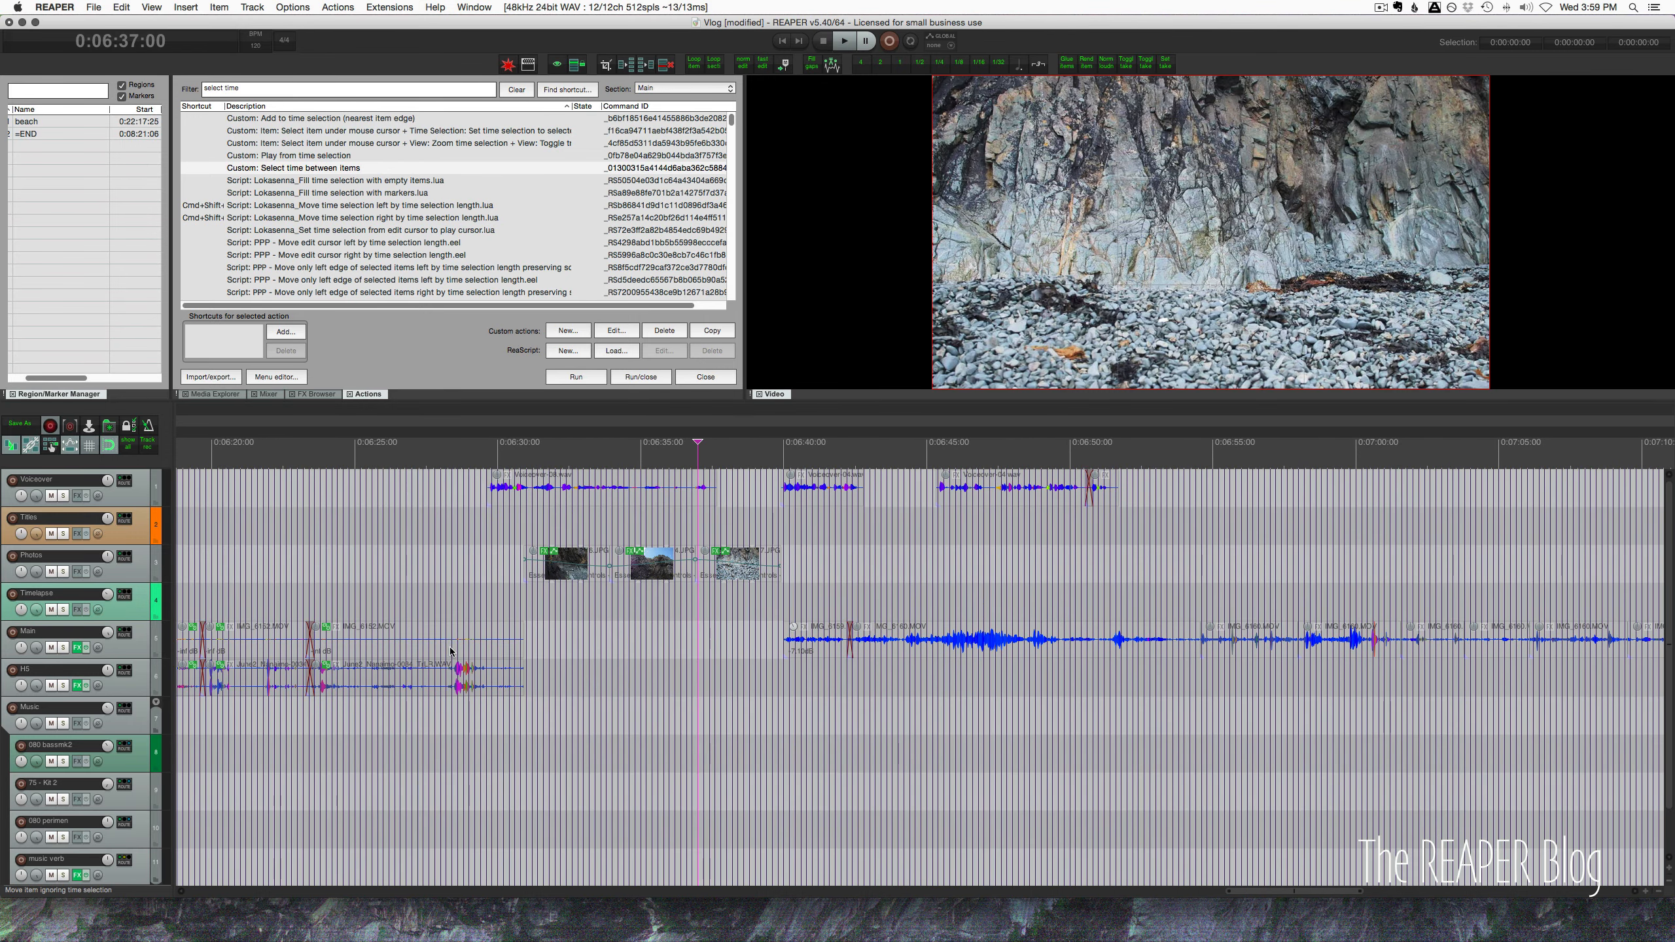
{"action": "double_click", "coordinate": [559, 642]}
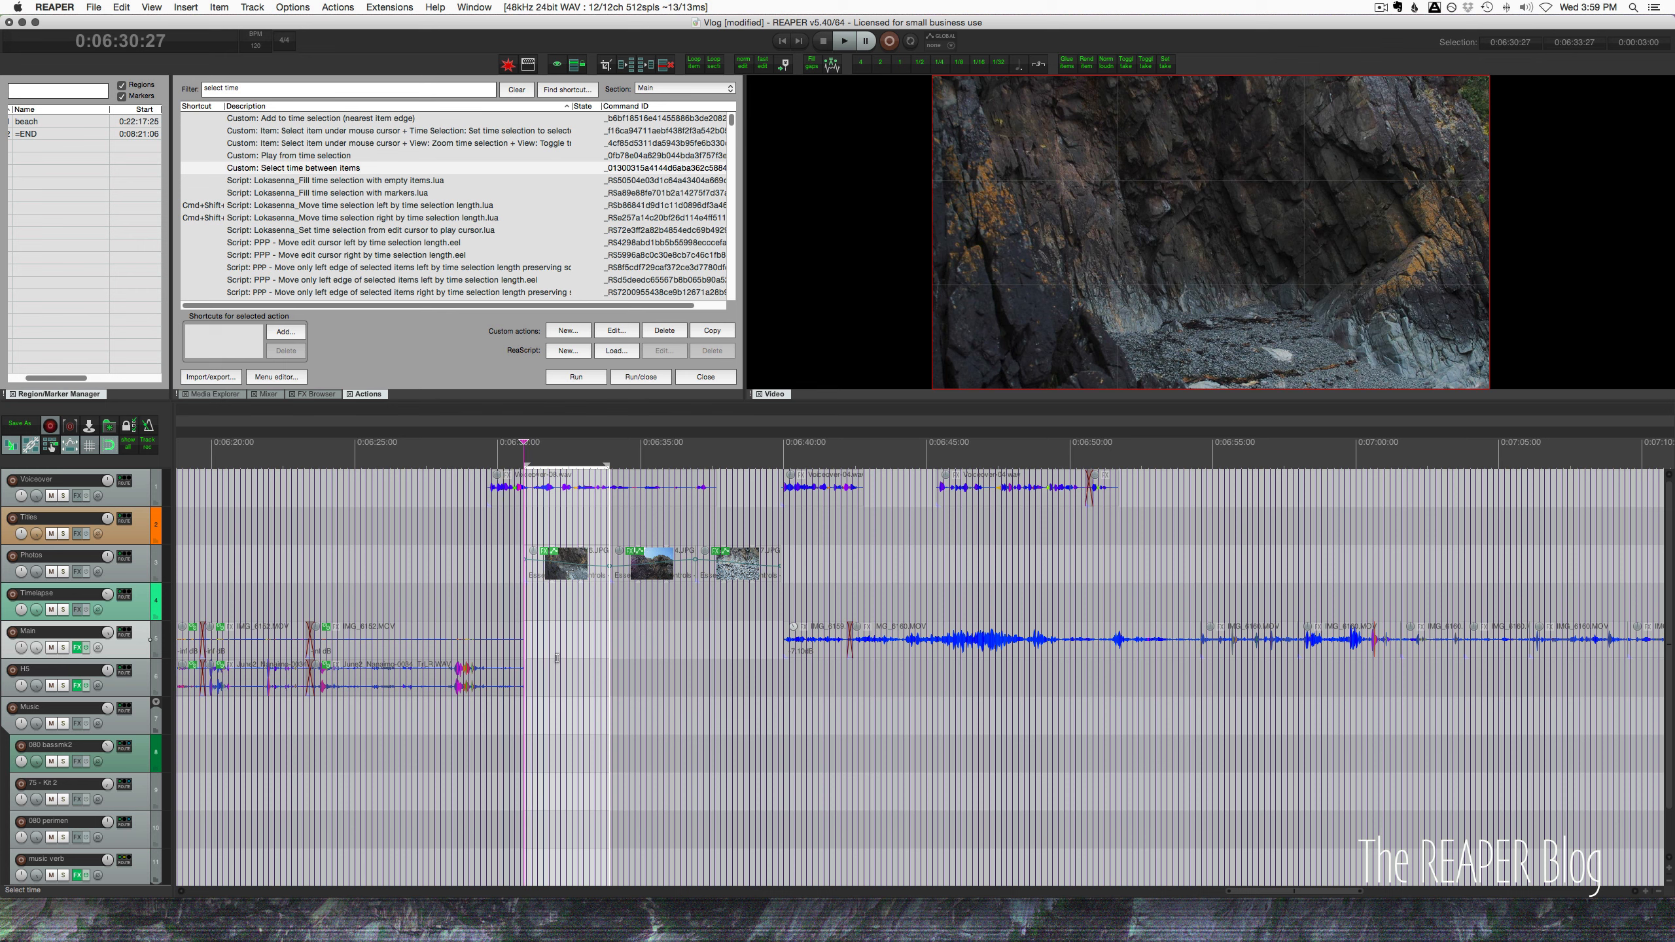
{"action": "double_click", "coordinate": [761, 648], "text": "shift"}
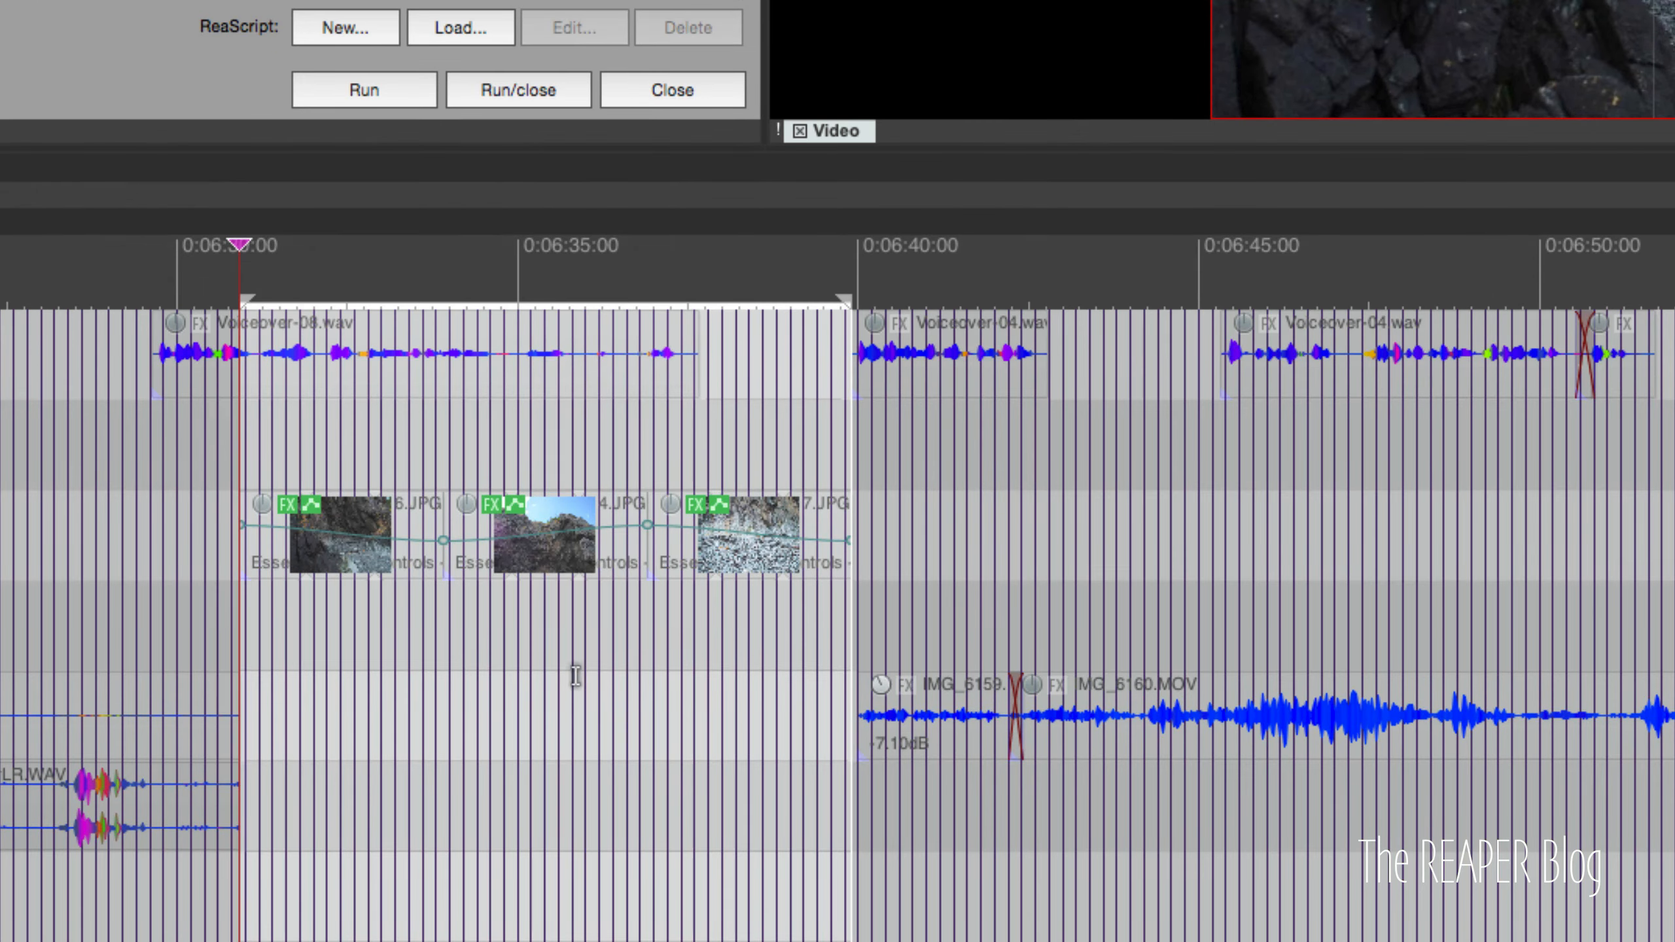
Reselect the time span of the first photo and extend the time selection to the end of the third photo
{"action": "left_click", "coordinate": [658, 625]}
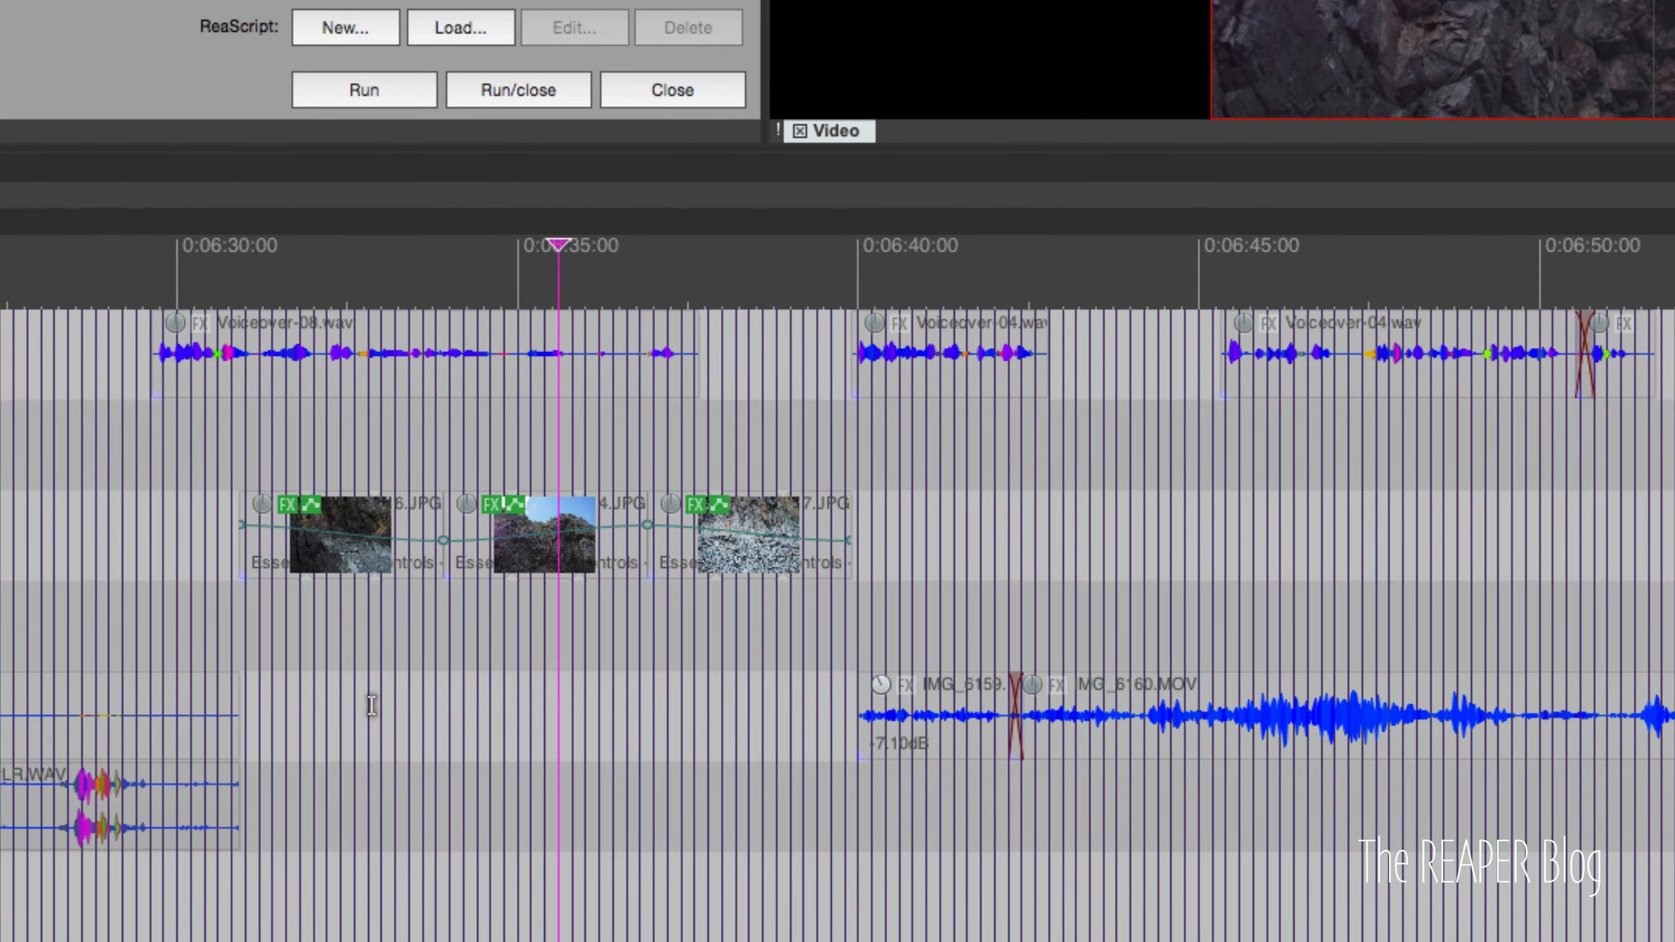
{"action": "left_click", "coordinate": [289, 738]}
{"action": "double_click", "coordinate": [359, 719]}
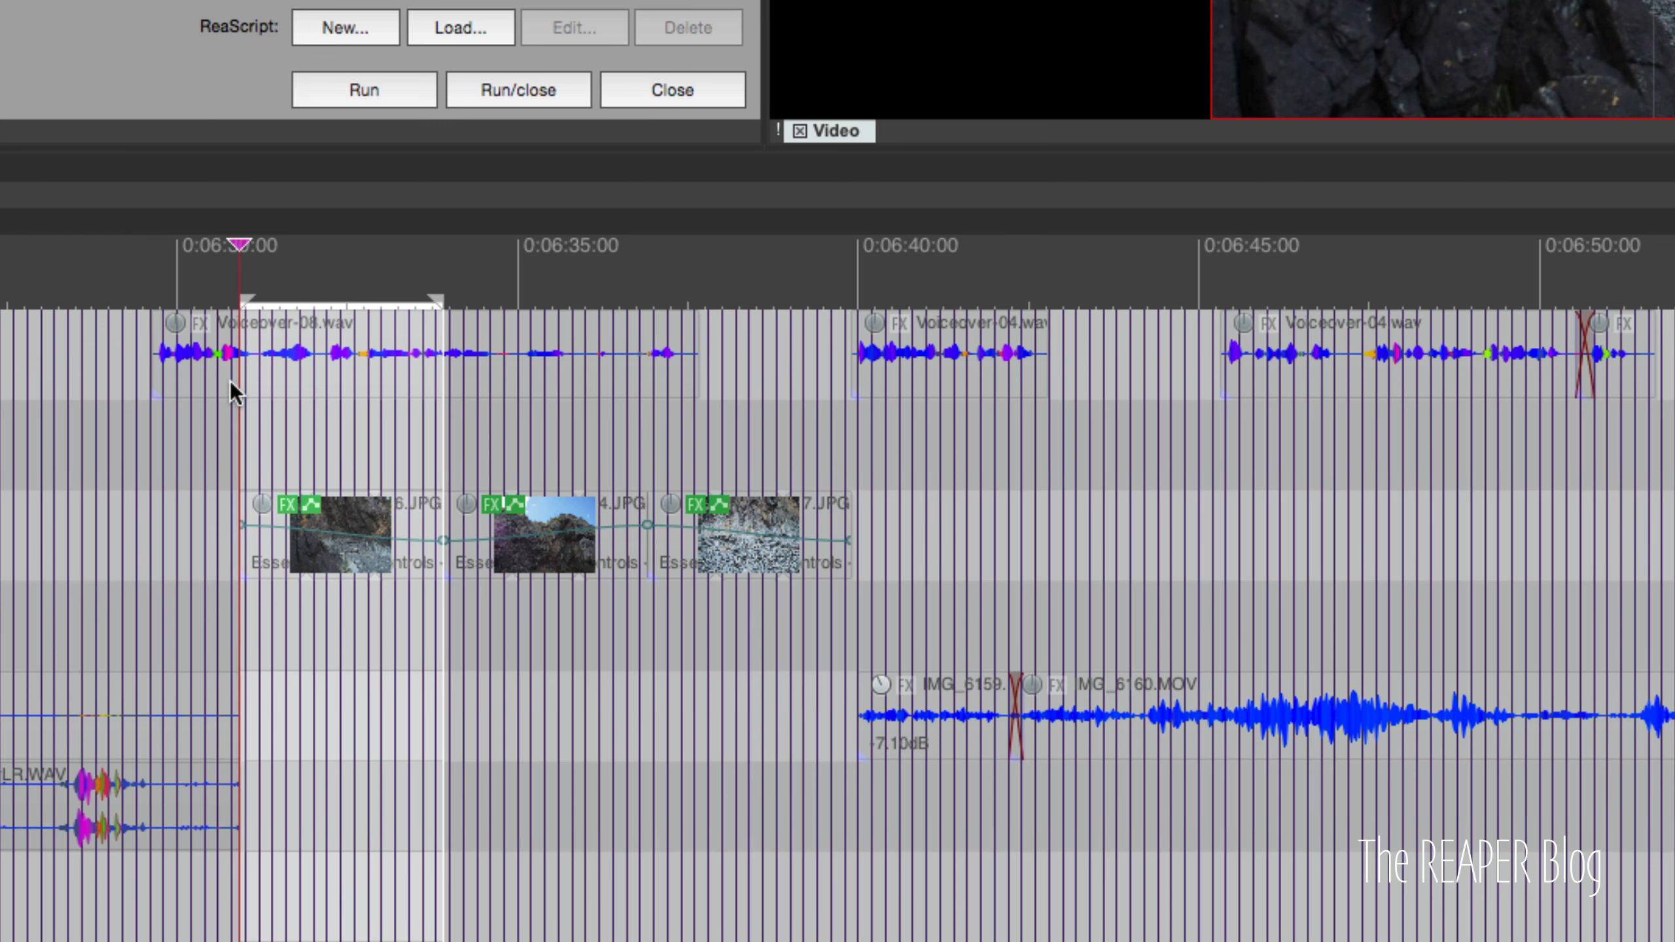
{"action": "left_click", "coordinate": [805, 707], "text": "shift"}
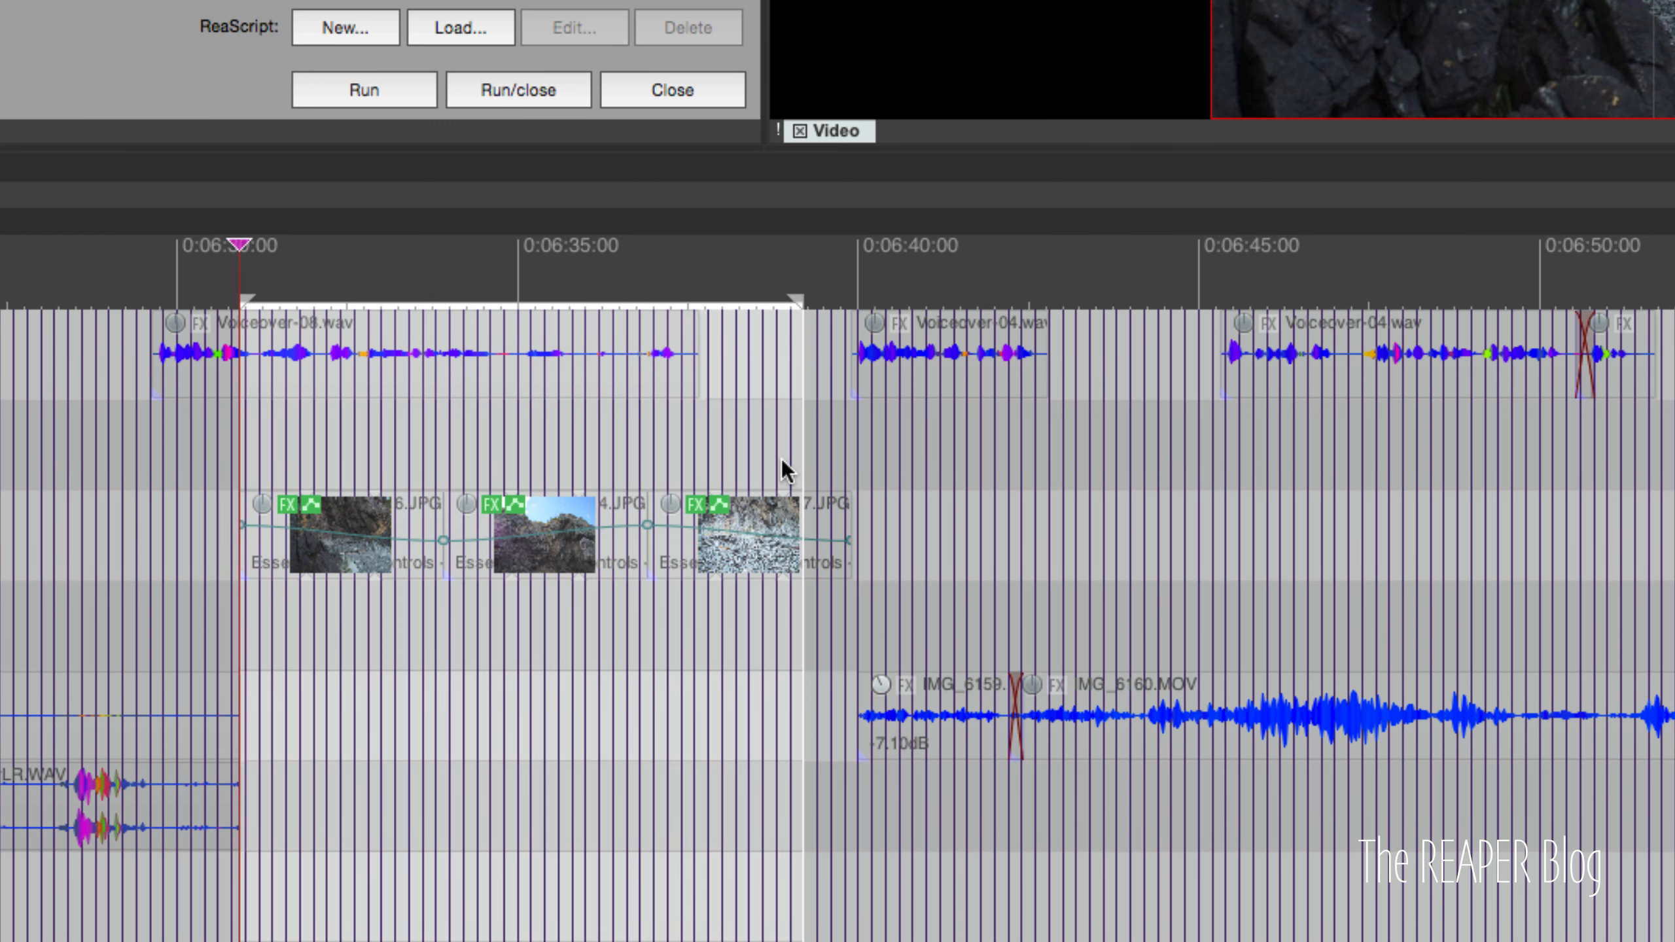
{"action": "left_click", "coordinate": [824, 715], "text": "shift"}
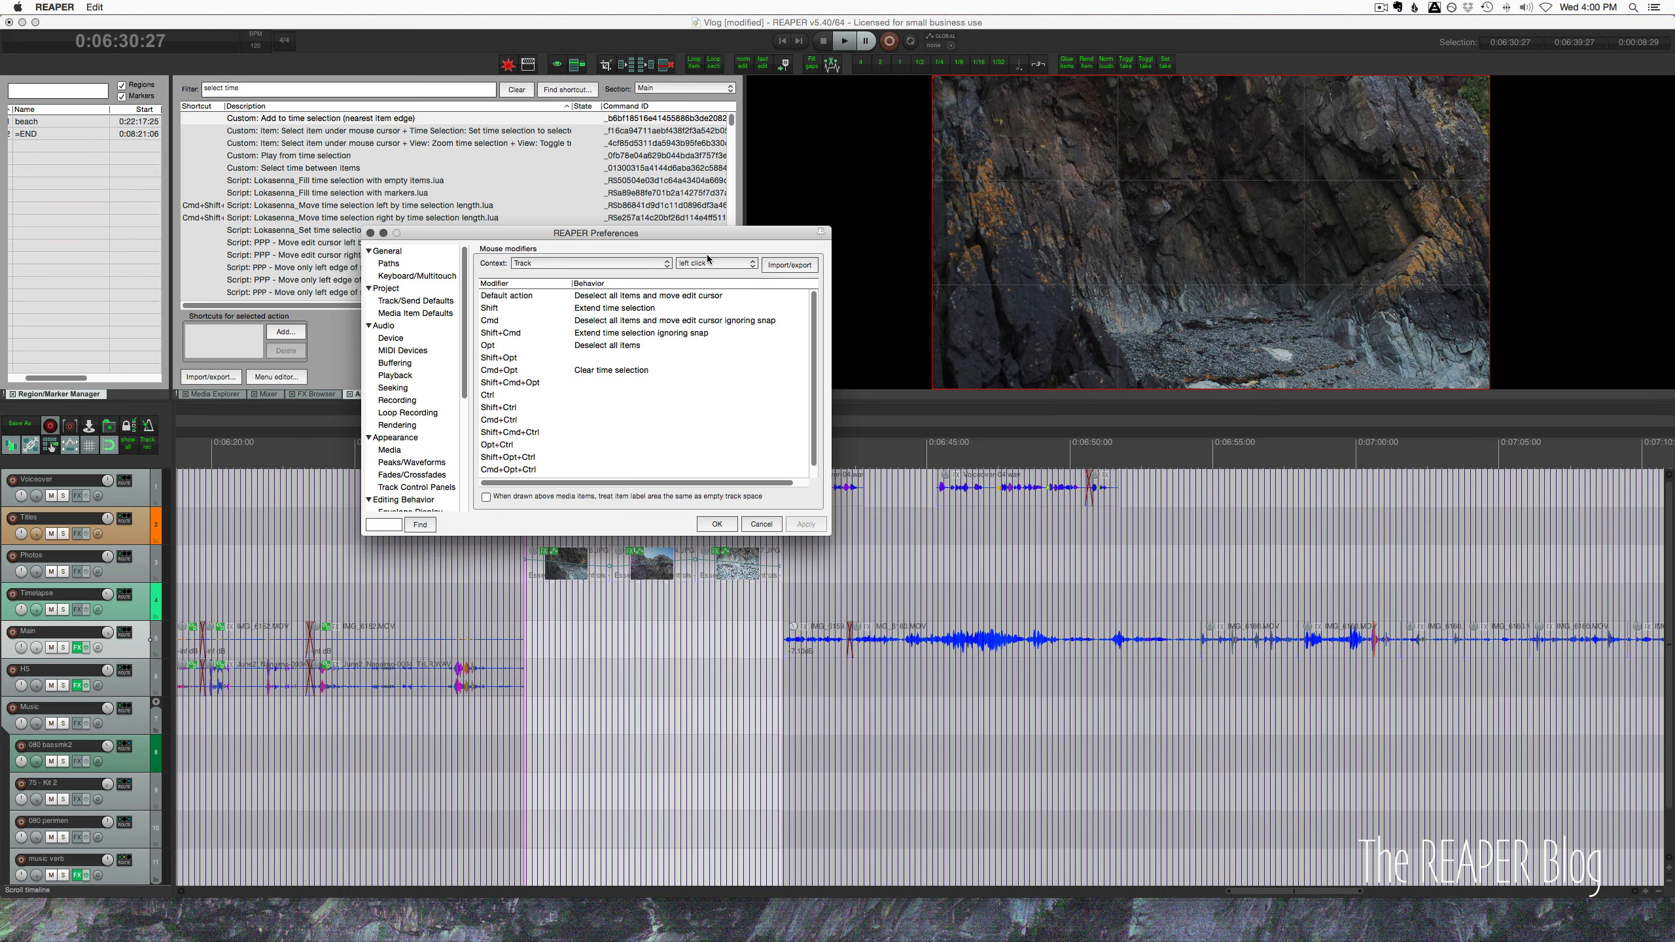
Check the custom action assigned to the Shift double-click mouse modifier in the Track context
{"action": "left_click", "coordinate": [594, 268]}
{"action": "left_click", "coordinate": [594, 264]}
{"action": "left_click", "coordinate": [705, 263]}
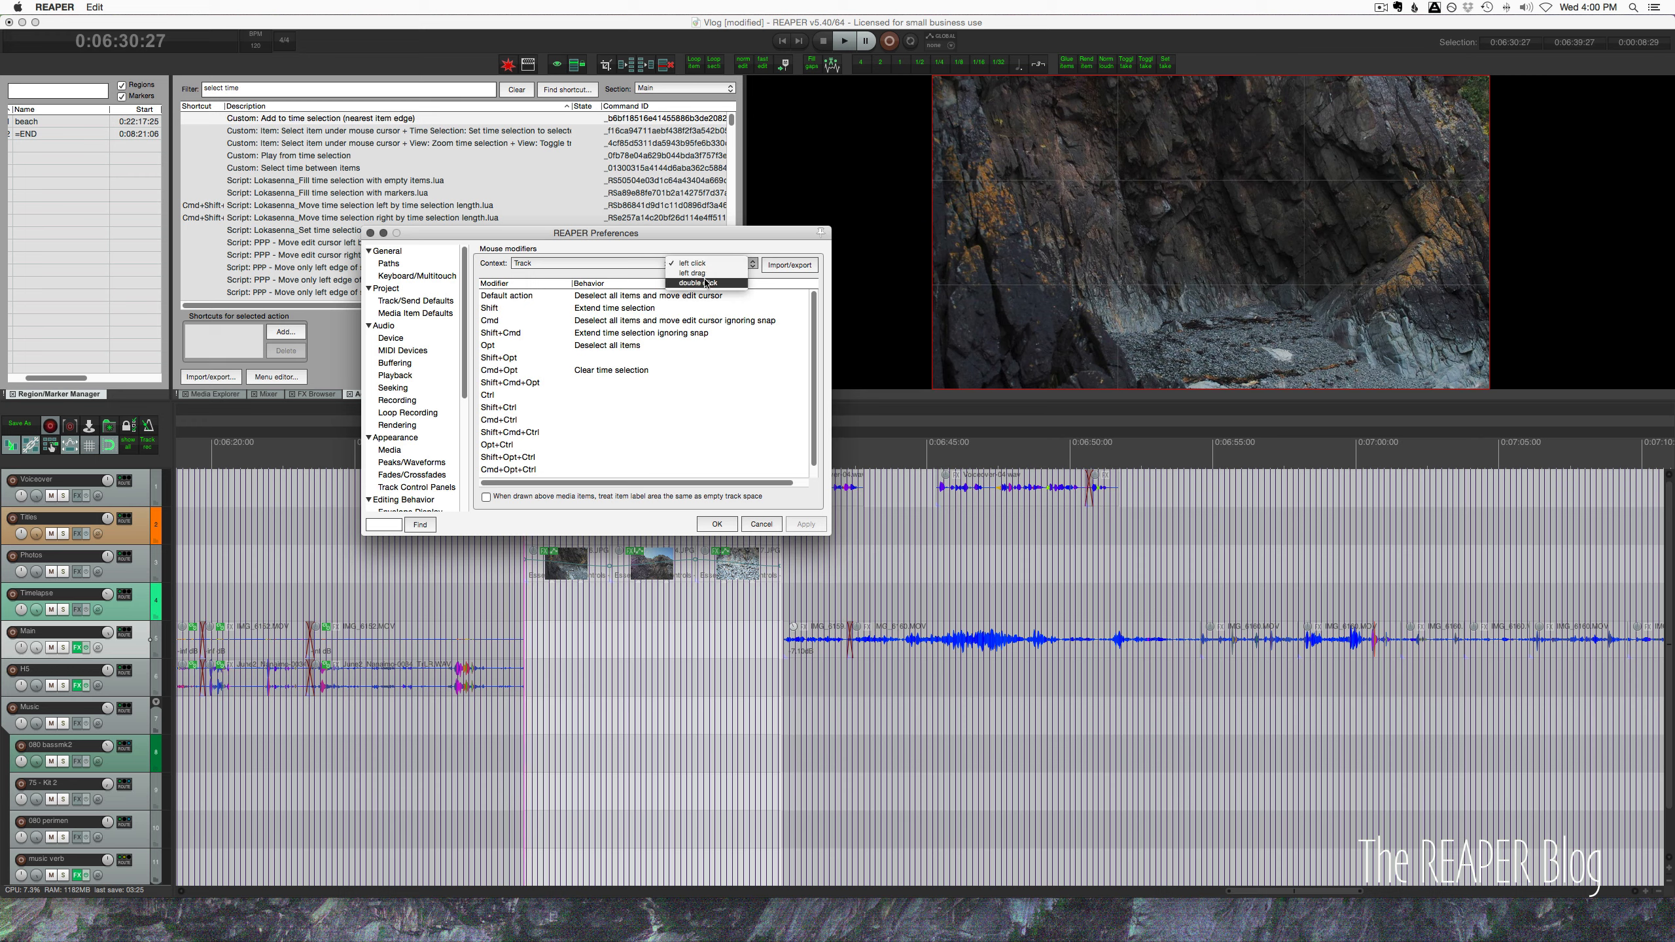
{"action": "left_click", "coordinate": [704, 284]}
{"action": "left_click", "coordinate": [659, 308]}
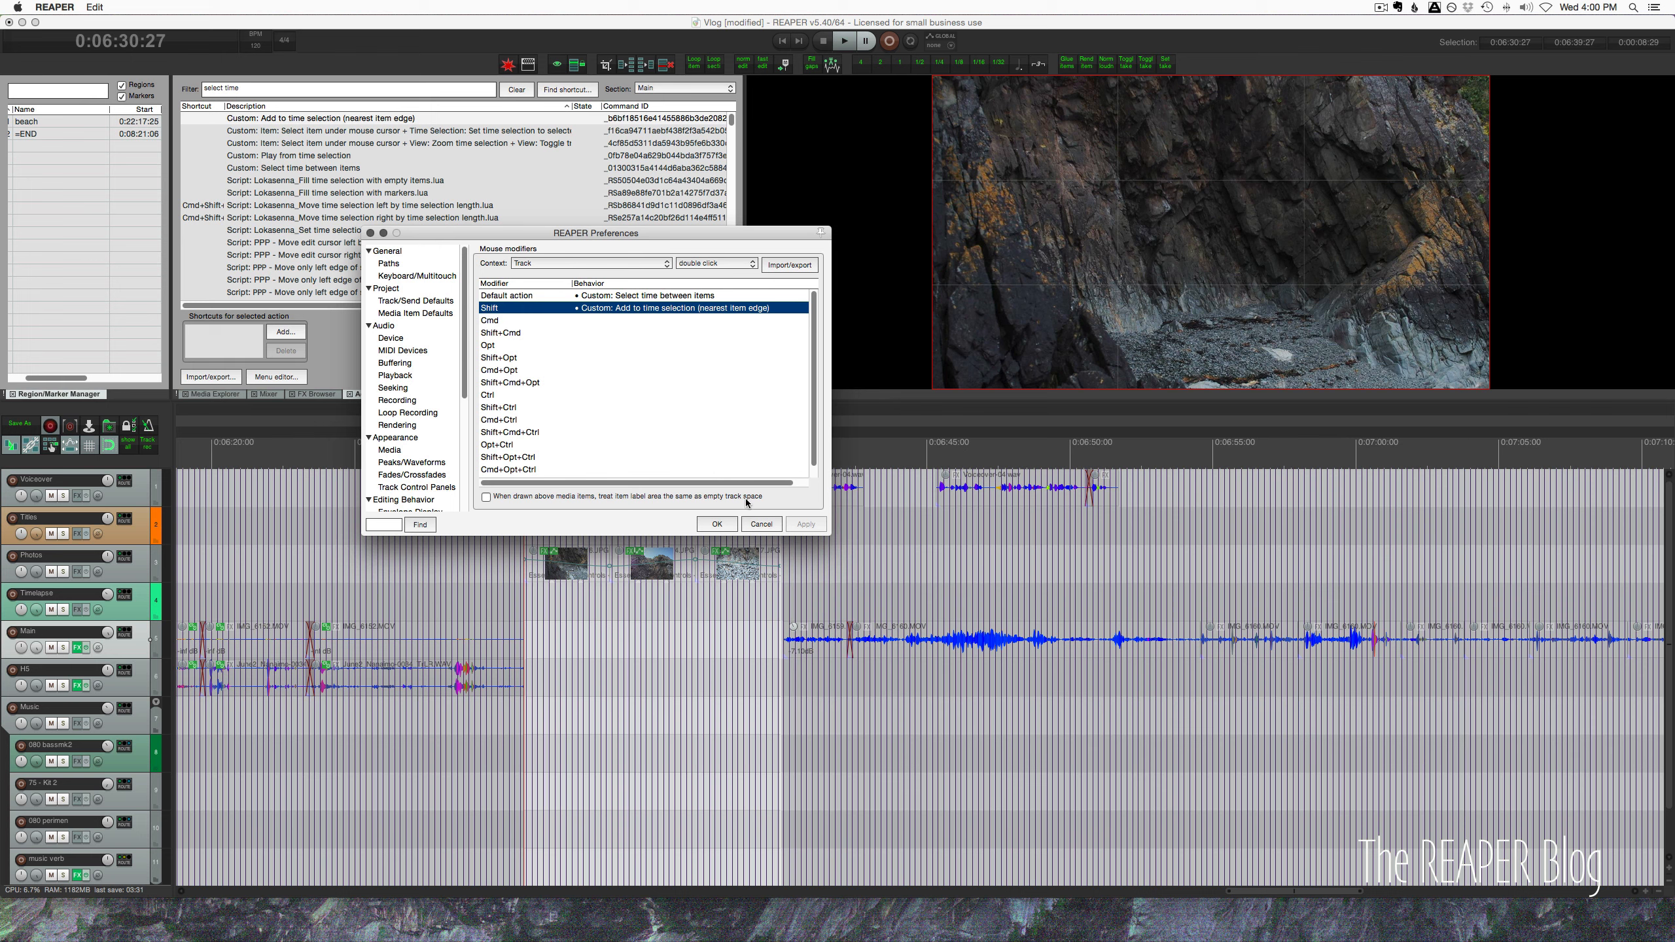
{"action": "left_click", "coordinate": [760, 524]}
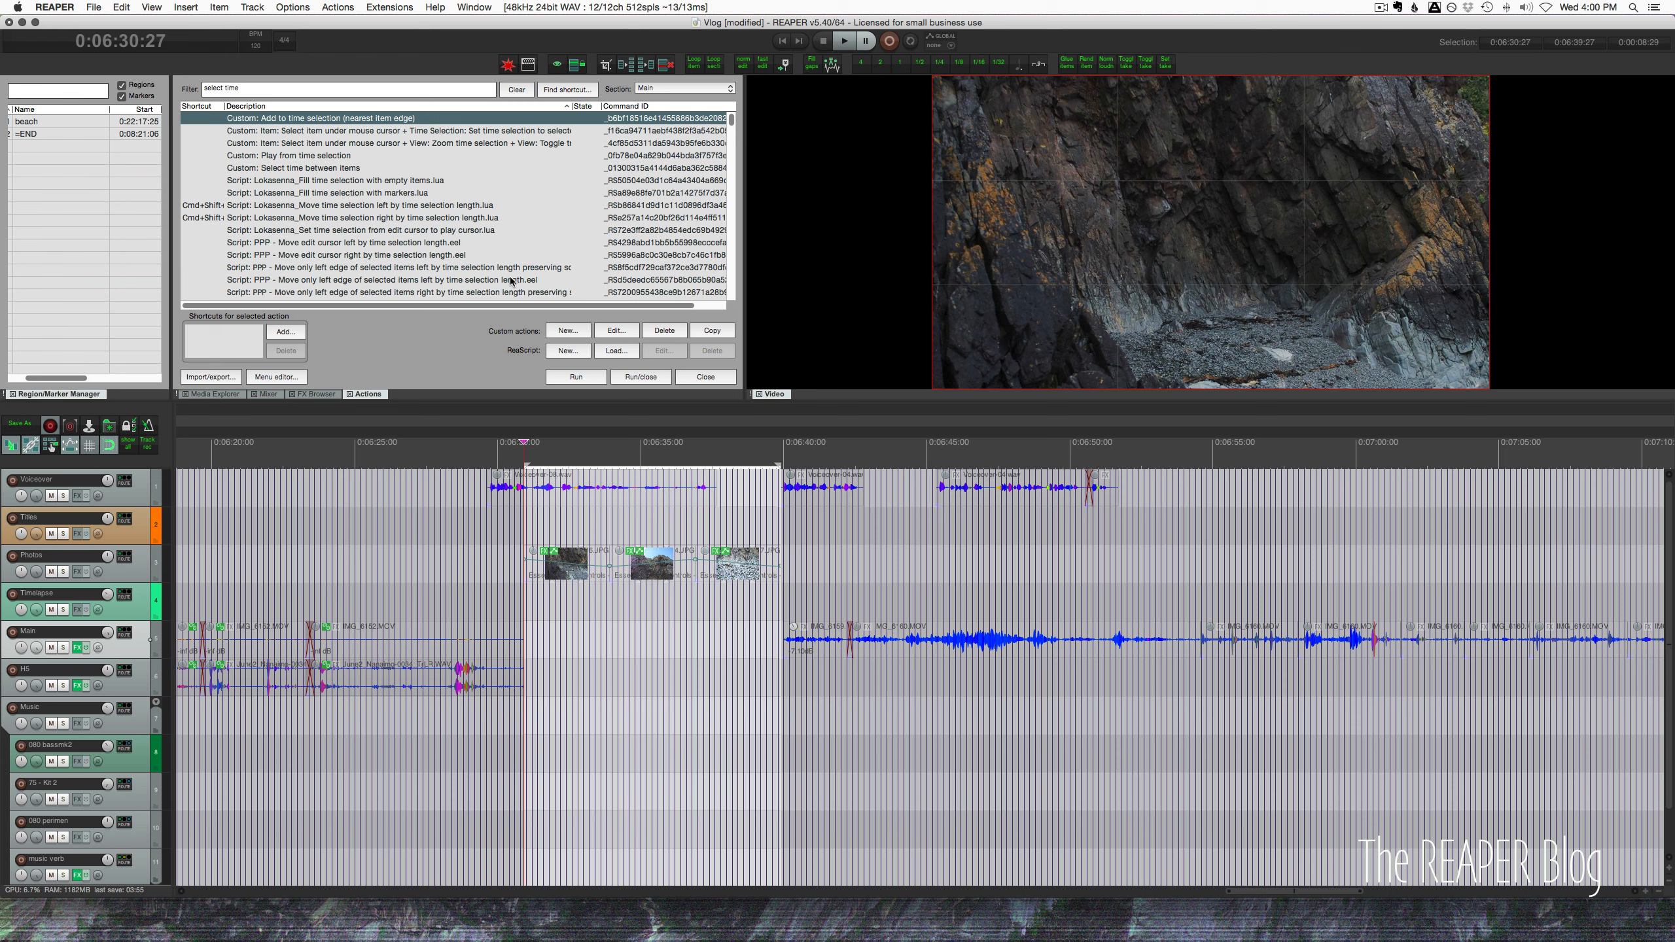
{"action": "scroll", "coordinate": [511, 281], "scroll_direction": "down", "scroll_amount": 1}
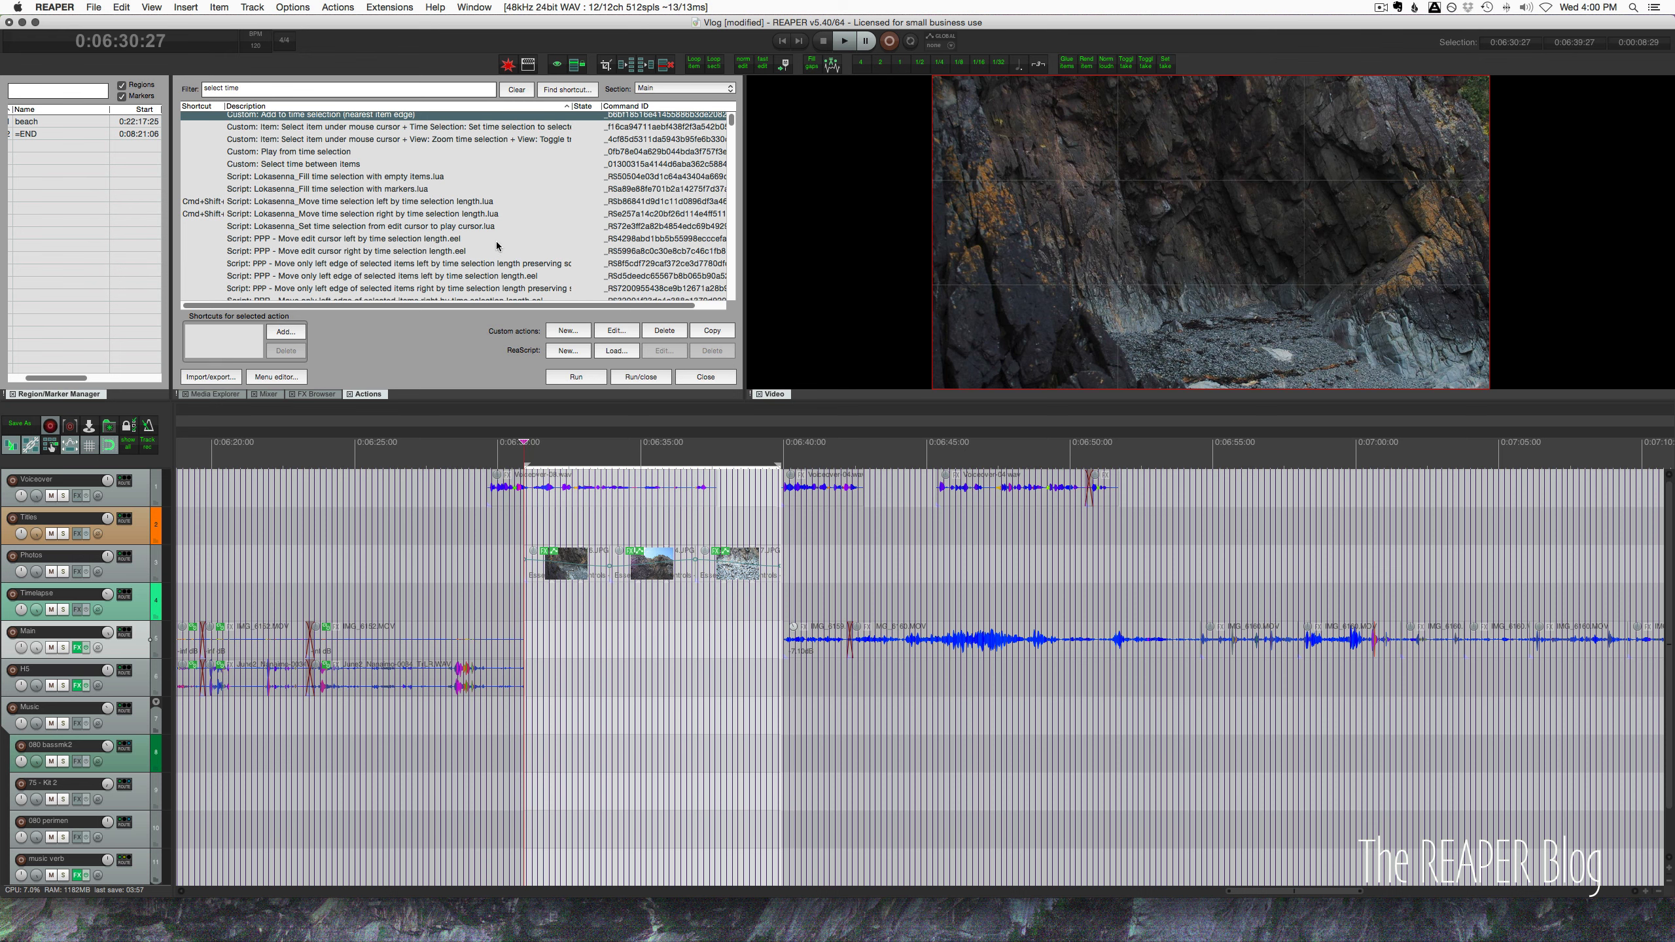
Remove the contents of the time selection, moving later items, and undo the removal
{"action": "right_click", "coordinate": [604, 608]}
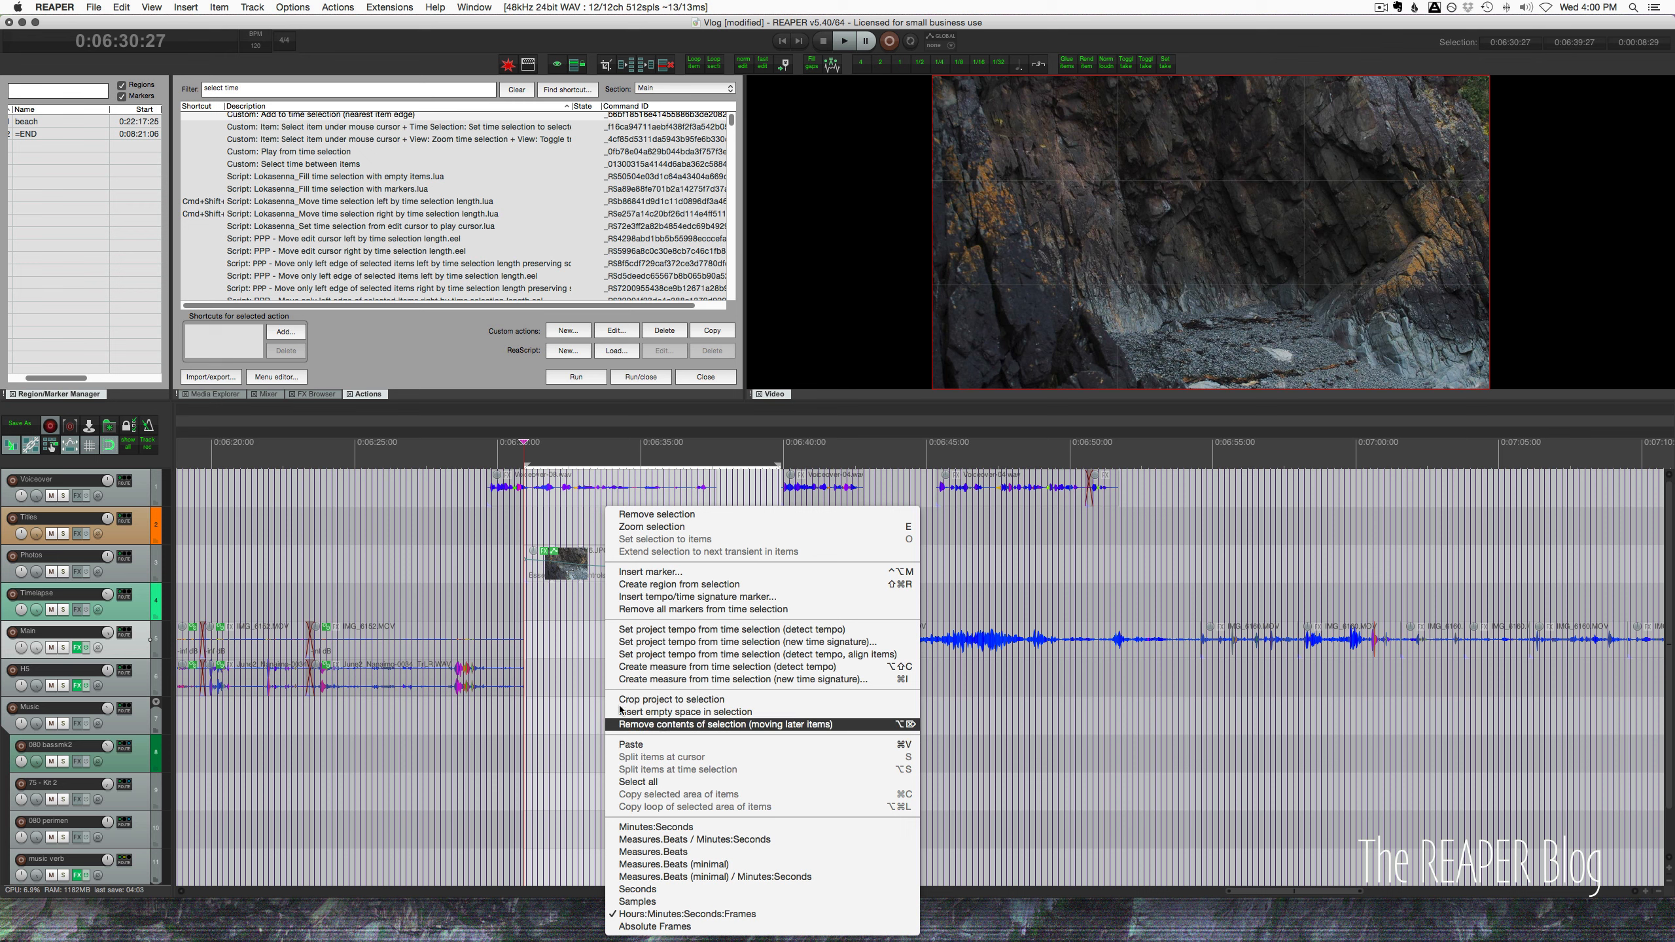
{"action": "left_click", "coordinate": [564, 640]}
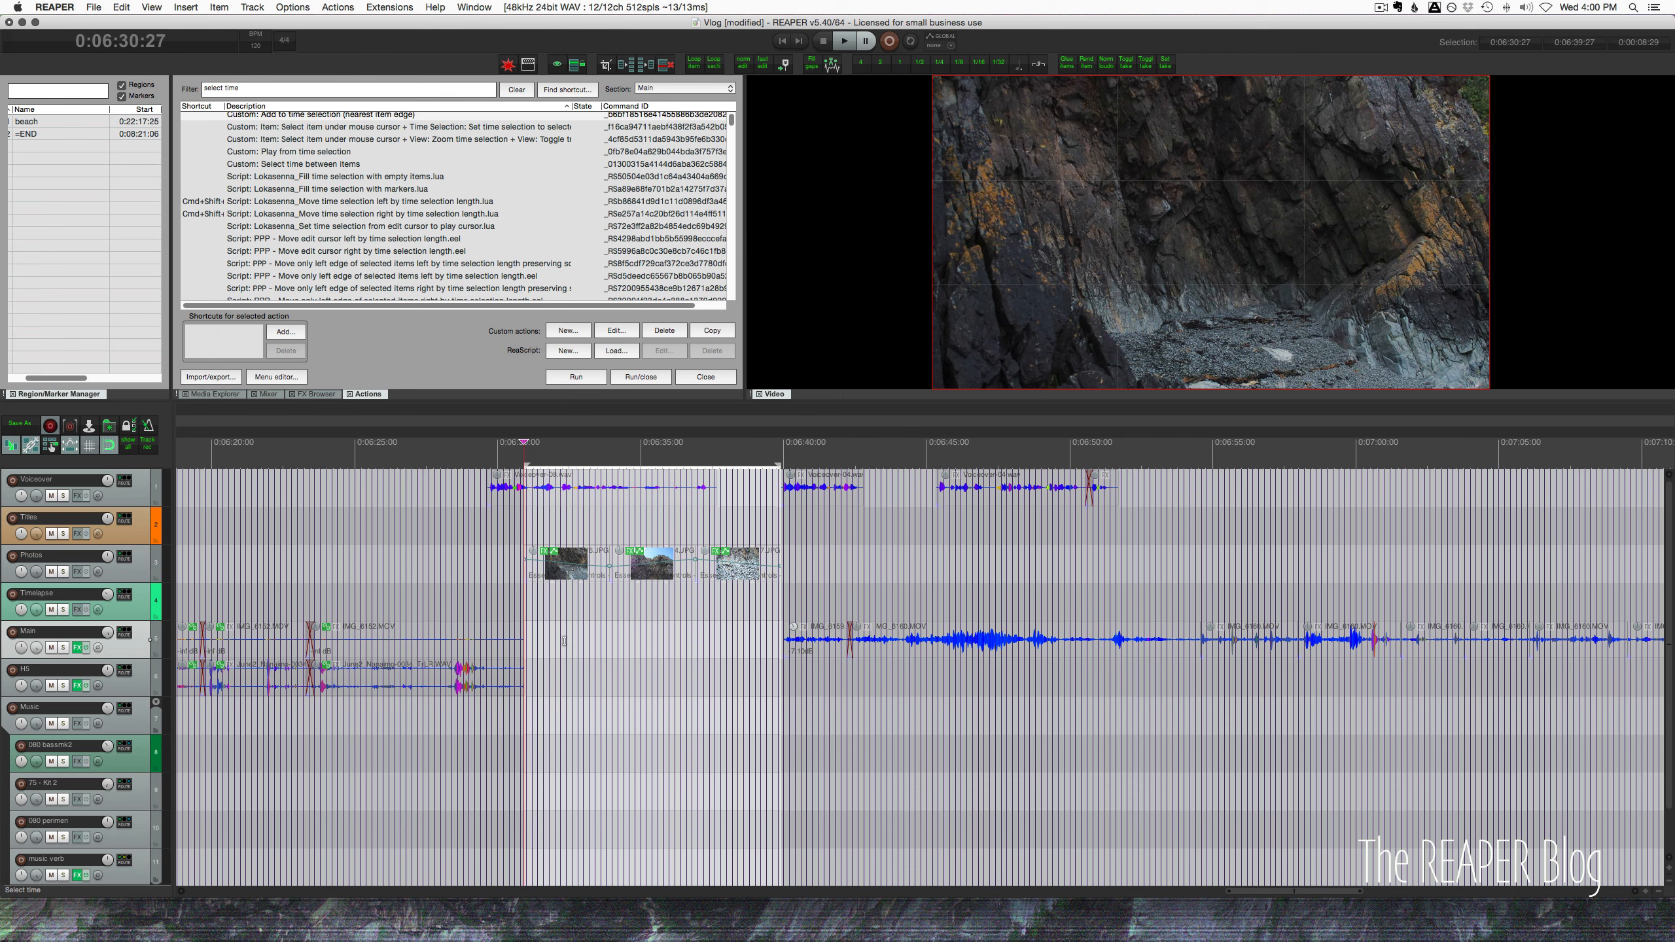
{"action": "key", "text": "super+Delete"}
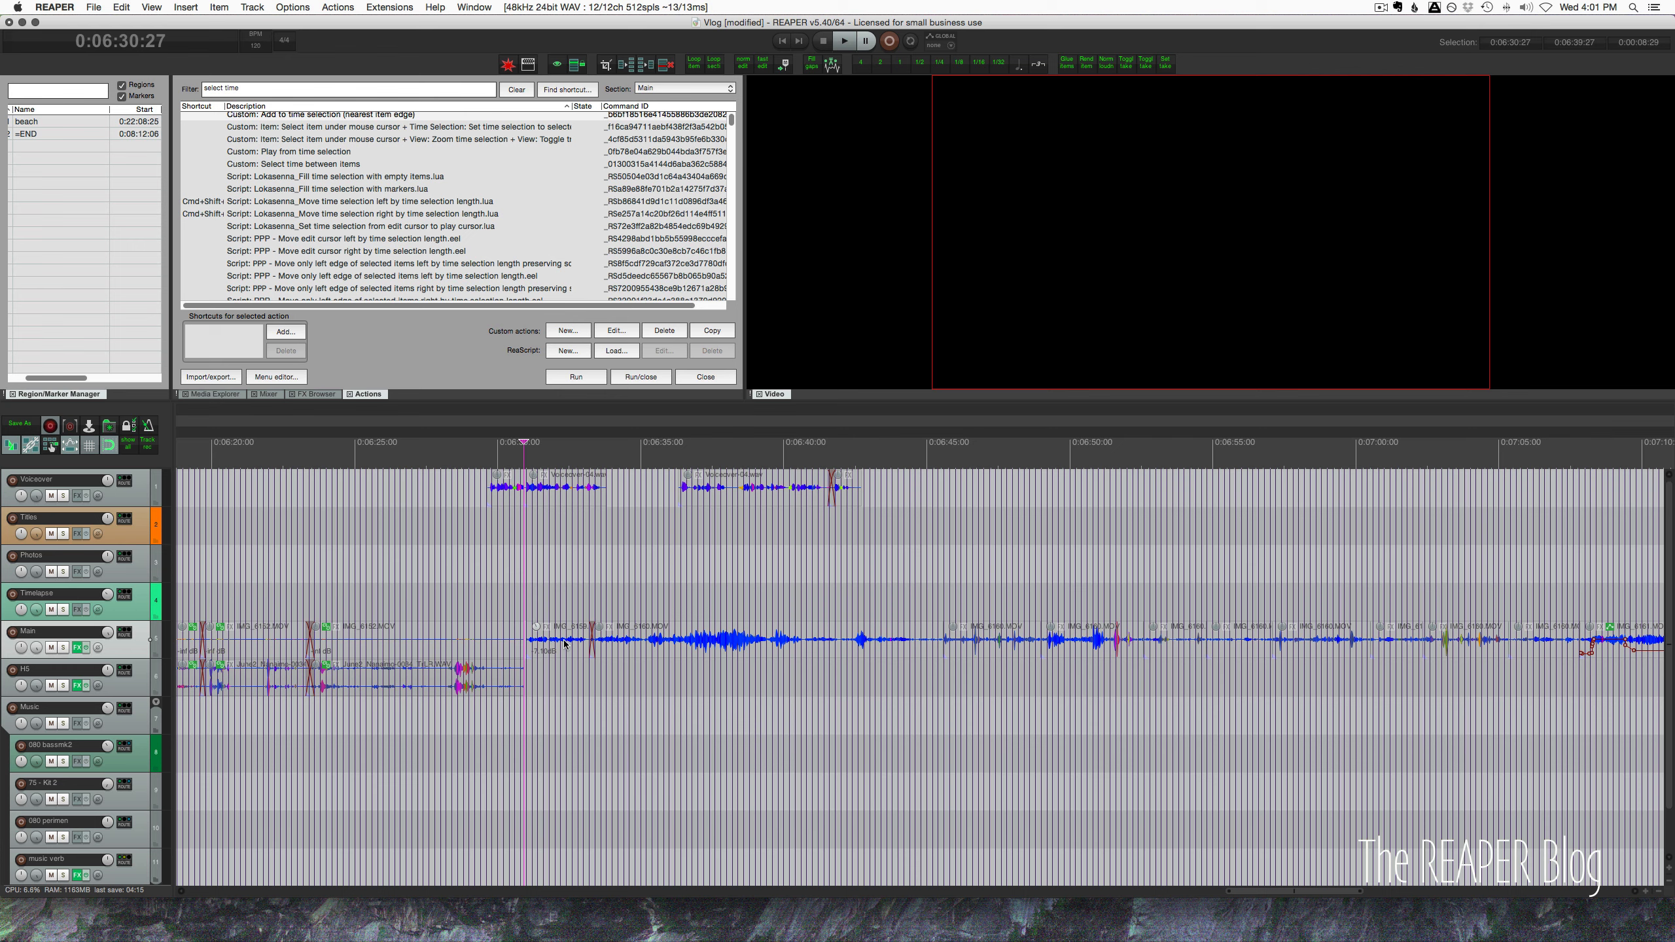
{"action": "key", "text": "super+z"}
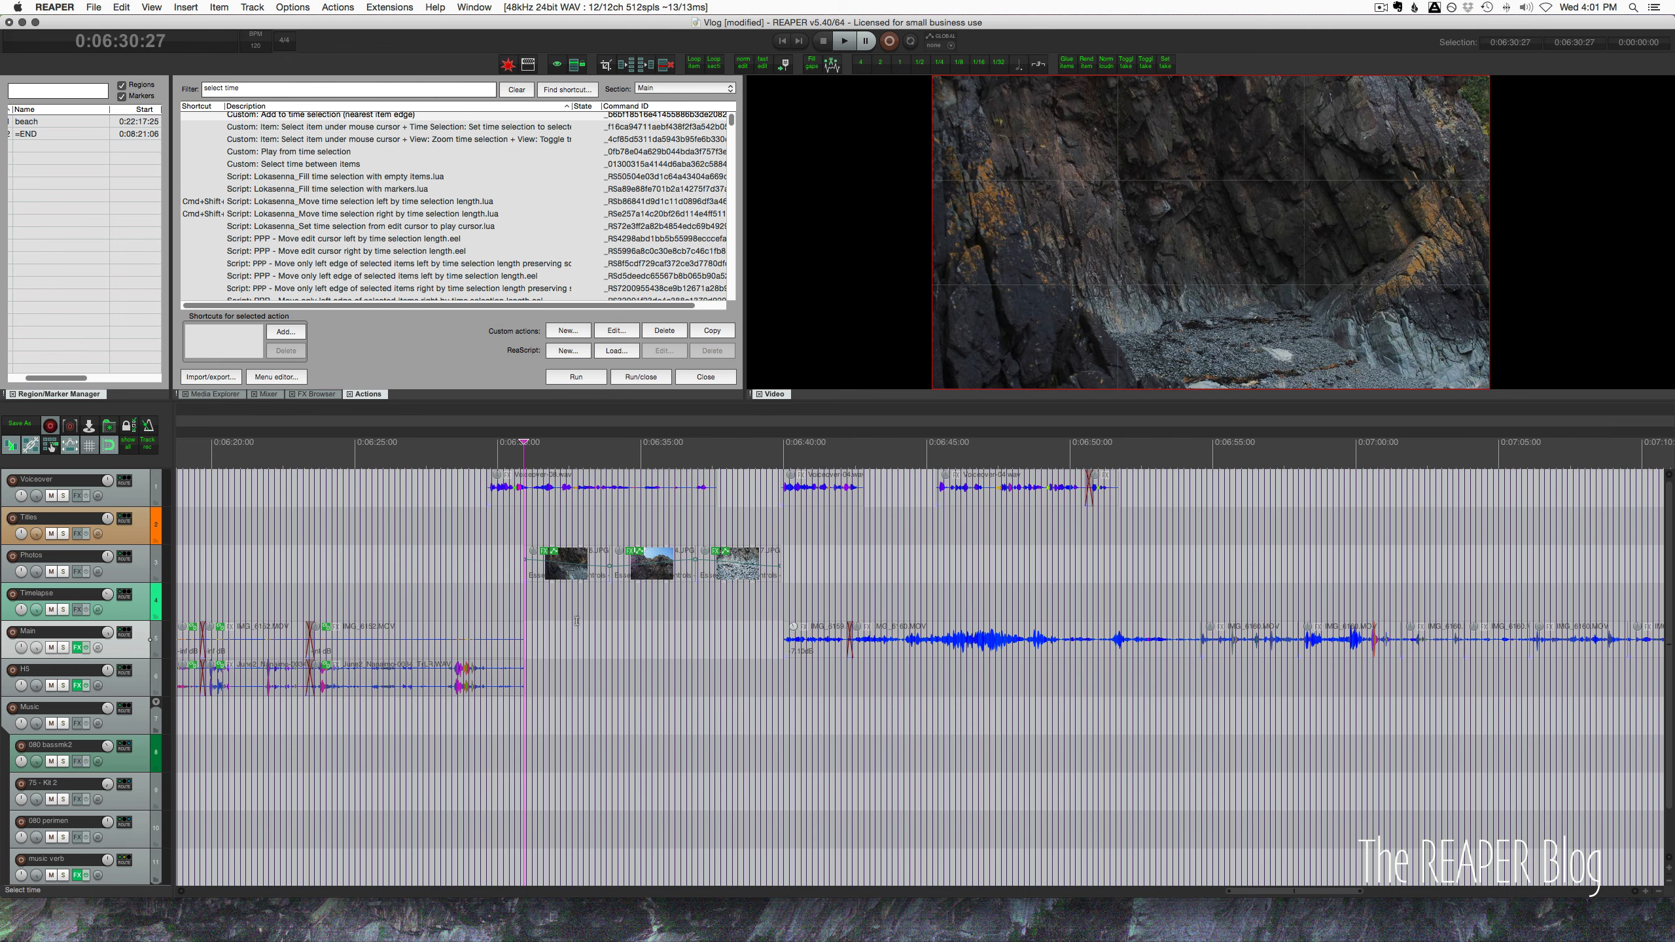
Set the time selection to the middle photo's span and select all items in the current time selection
{"action": "left_click", "coordinate": [561, 564]}
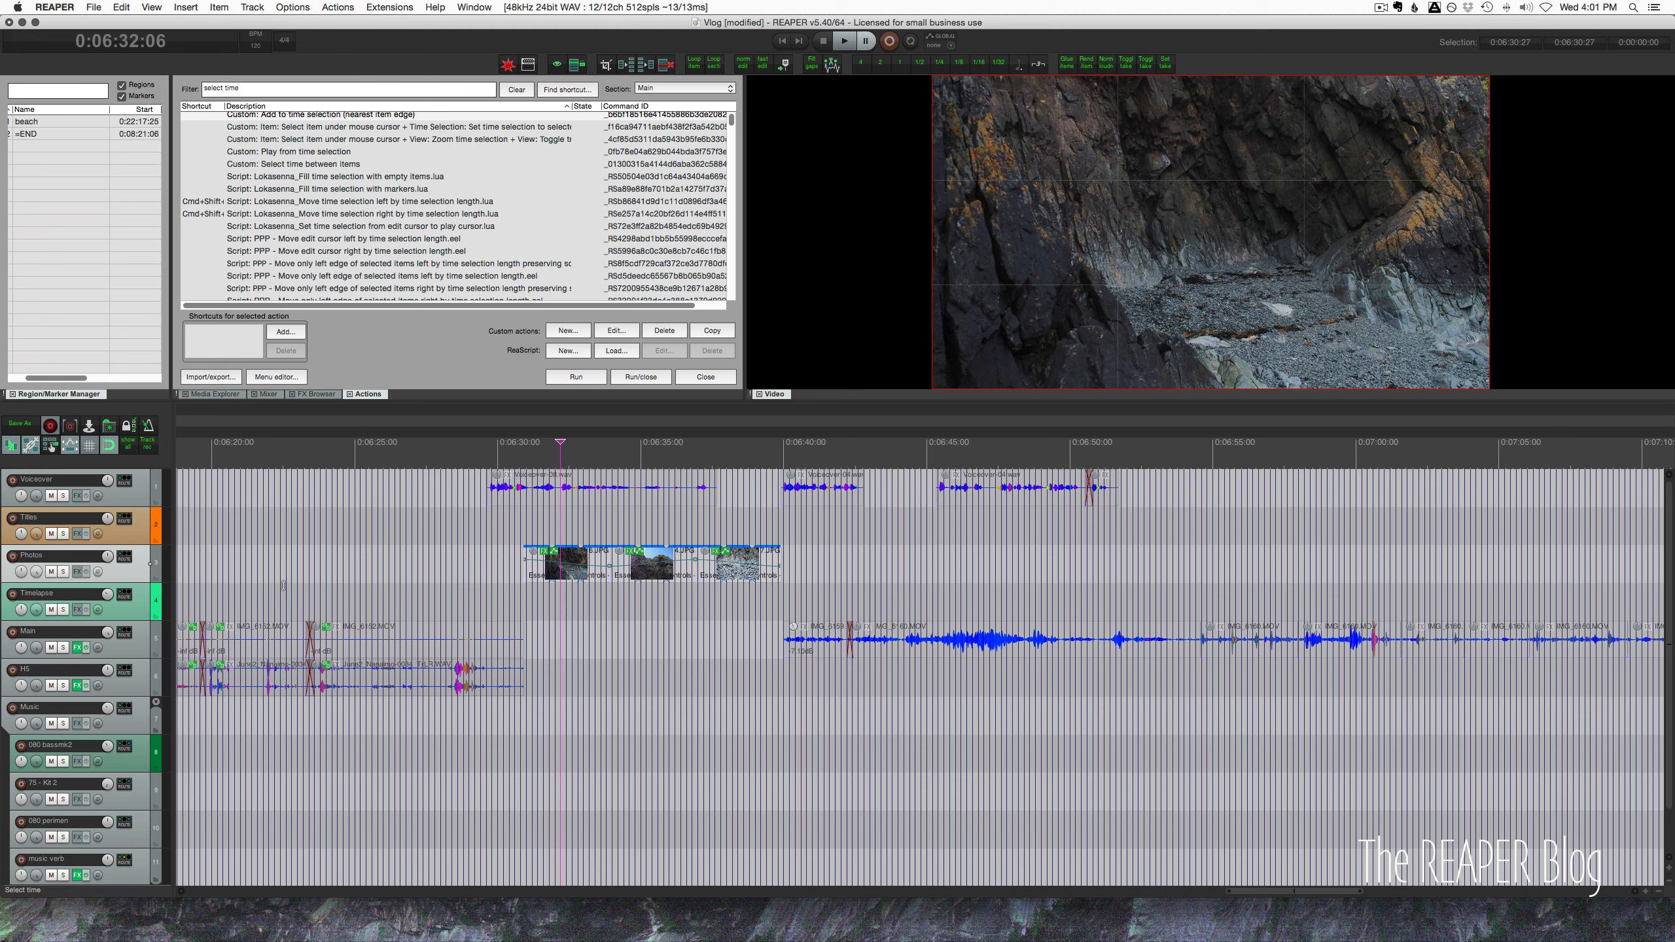
{"action": "double_click", "coordinate": [648, 641]}
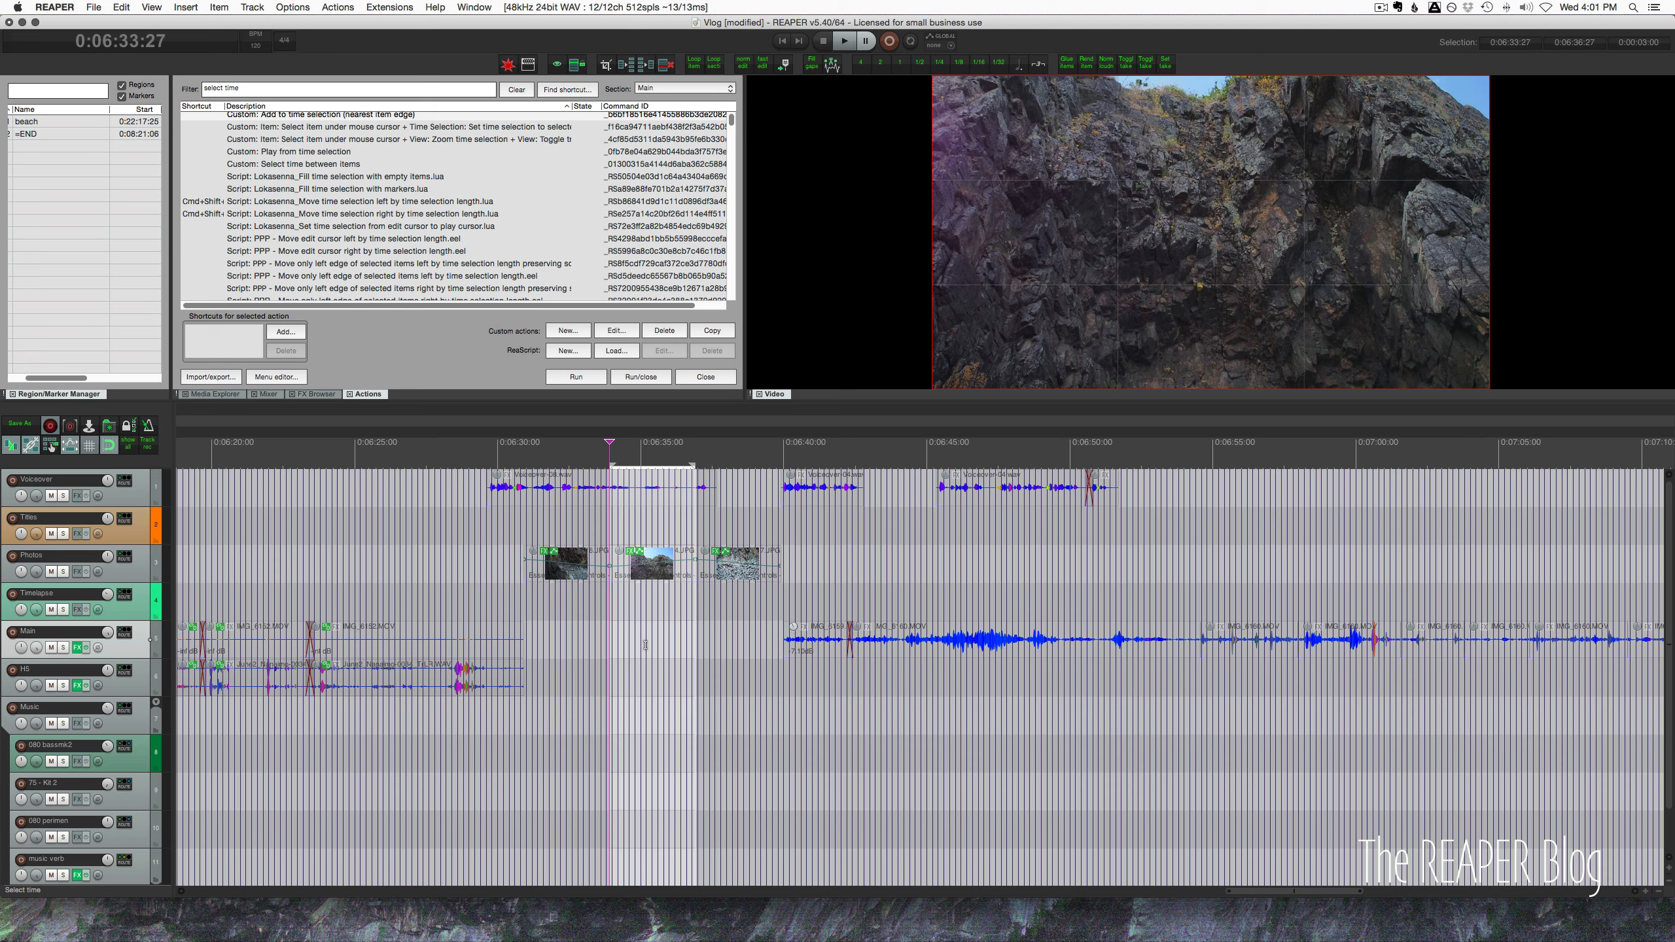
{"action": "left_click", "coordinate": [616, 645]}
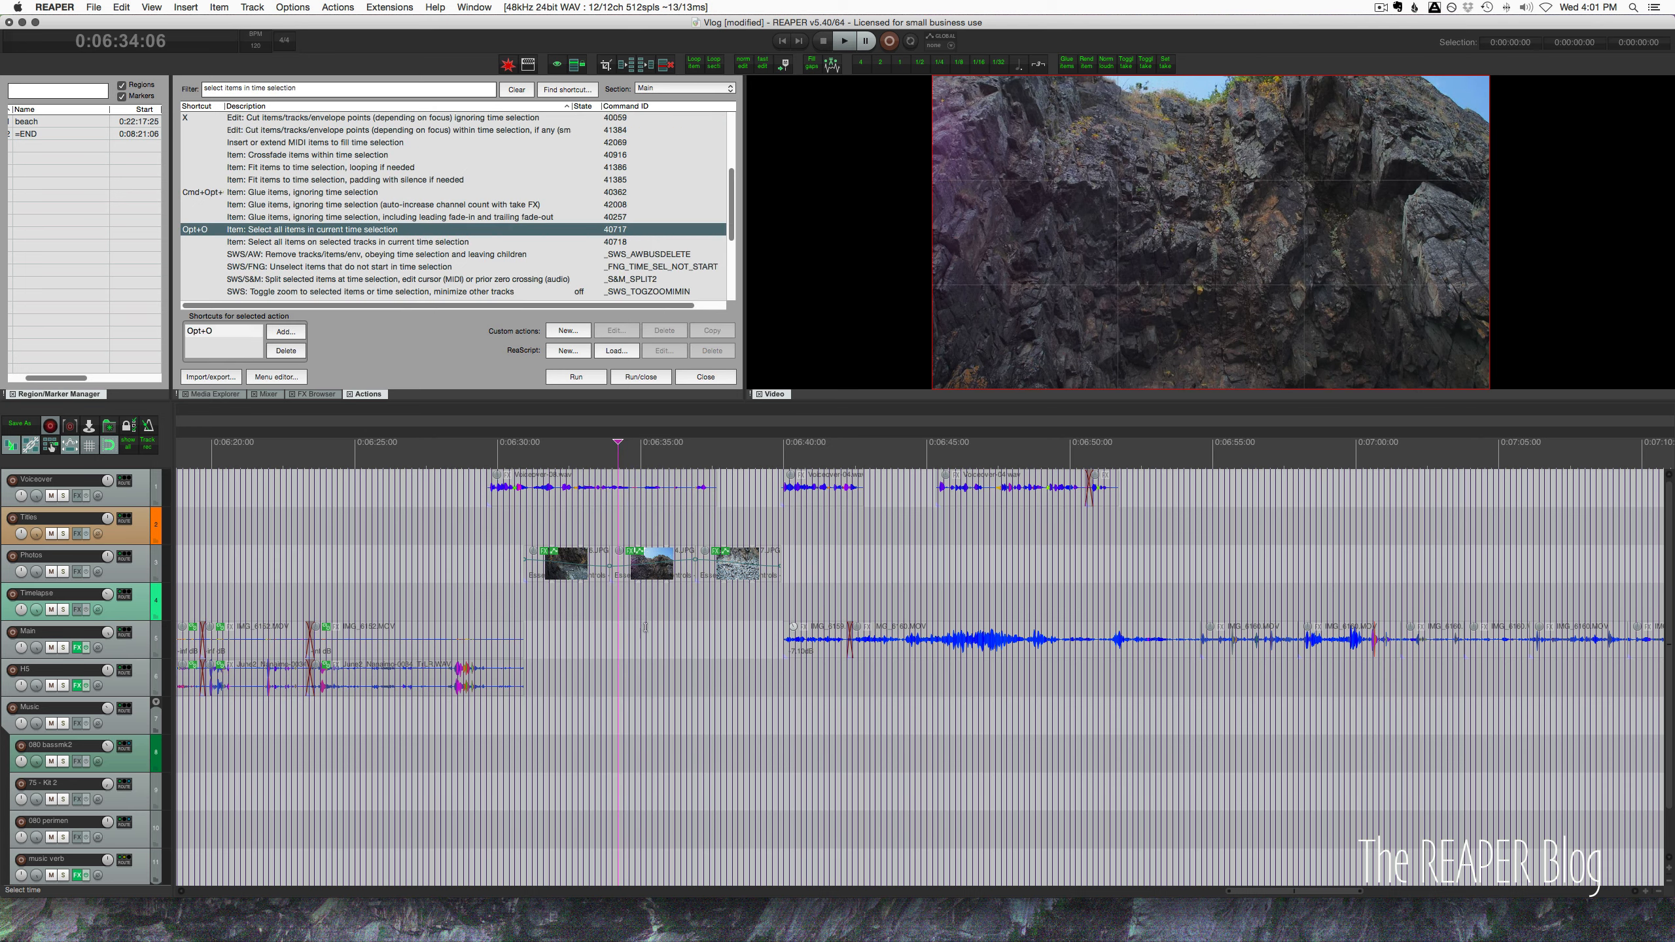
{"action": "double_click", "coordinate": [650, 617]}
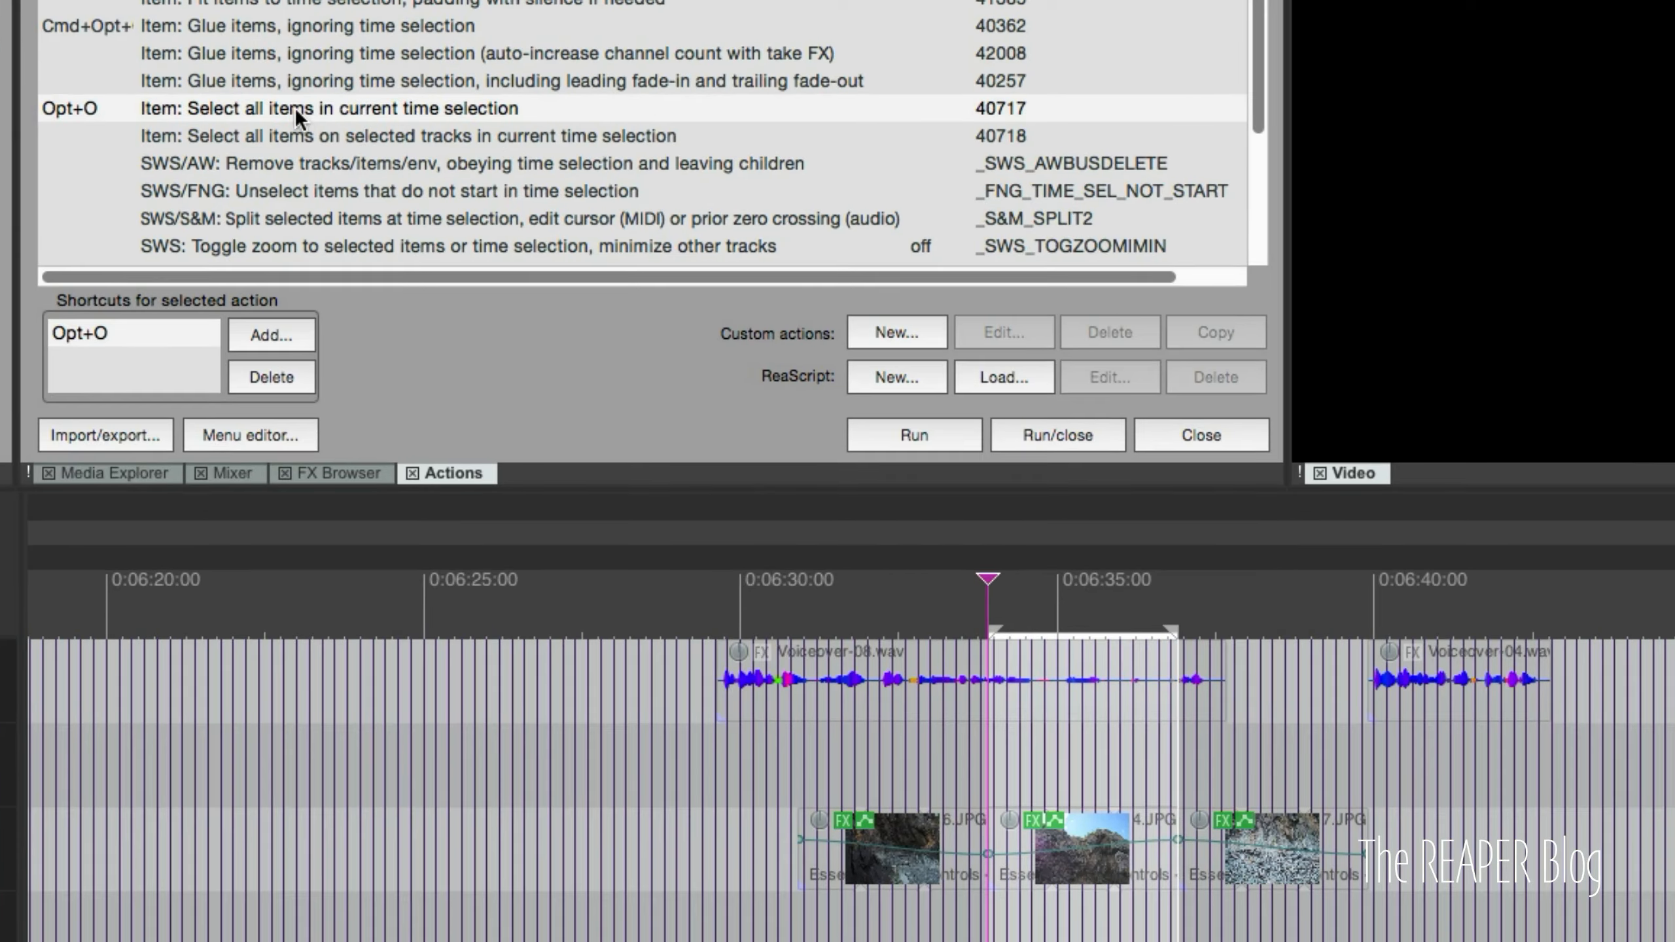
{"action": "left_click", "coordinate": [949, 428]}
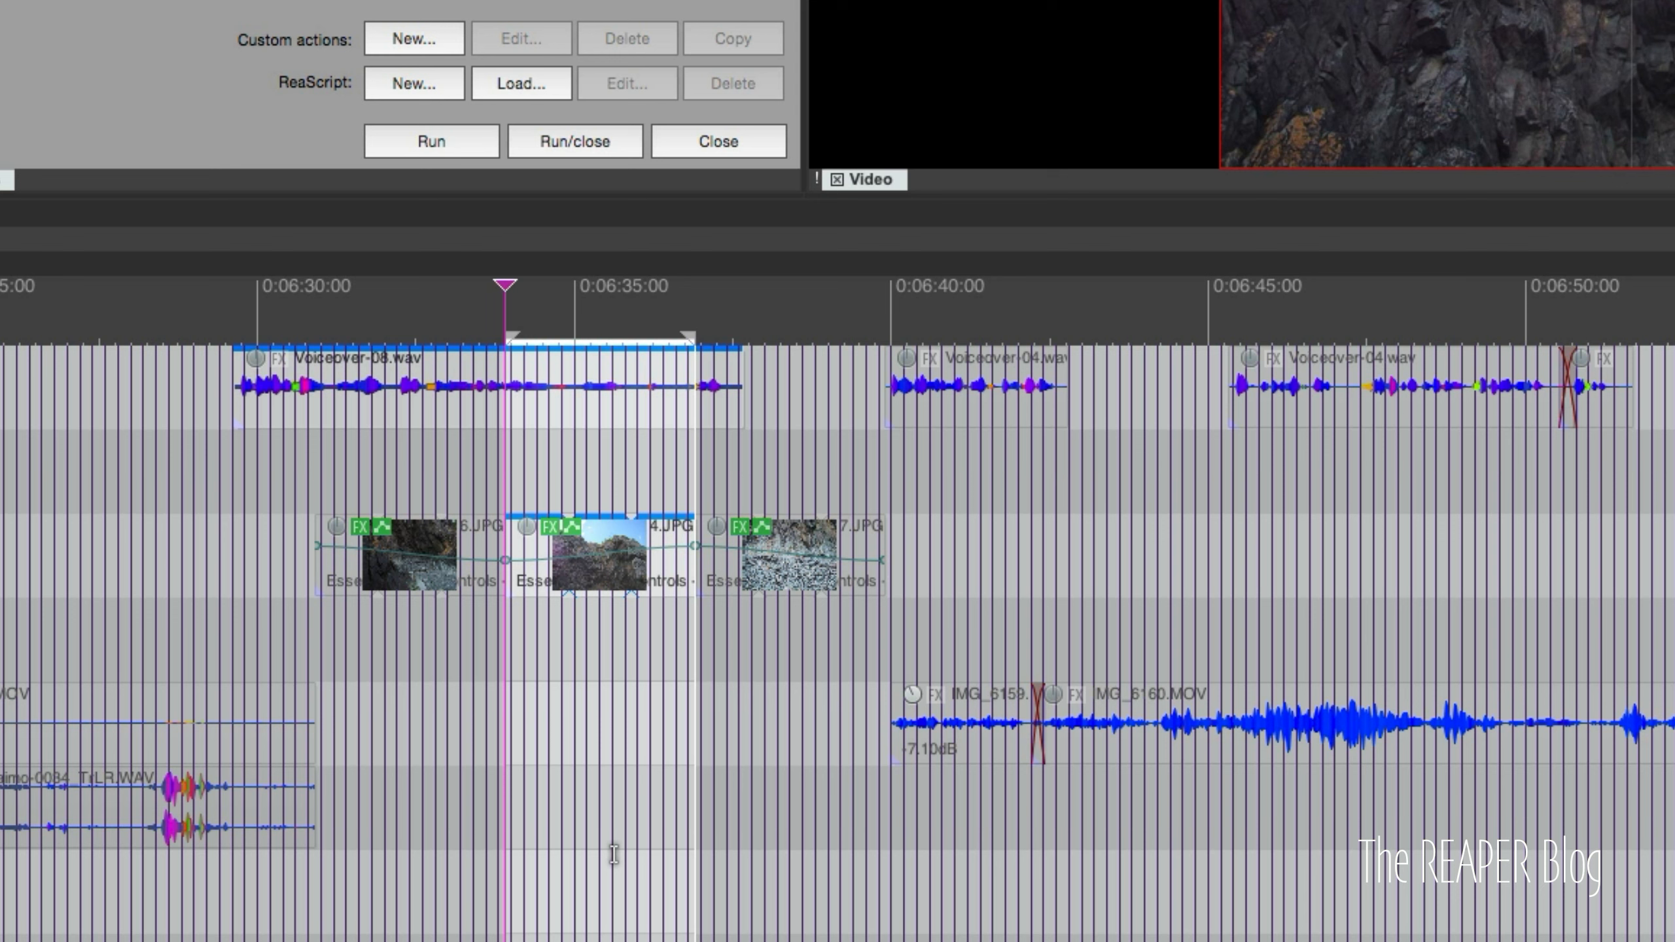
Cut the selected items' content within the time selection and undo the cut
{"action": "key", "text": "super+x"}
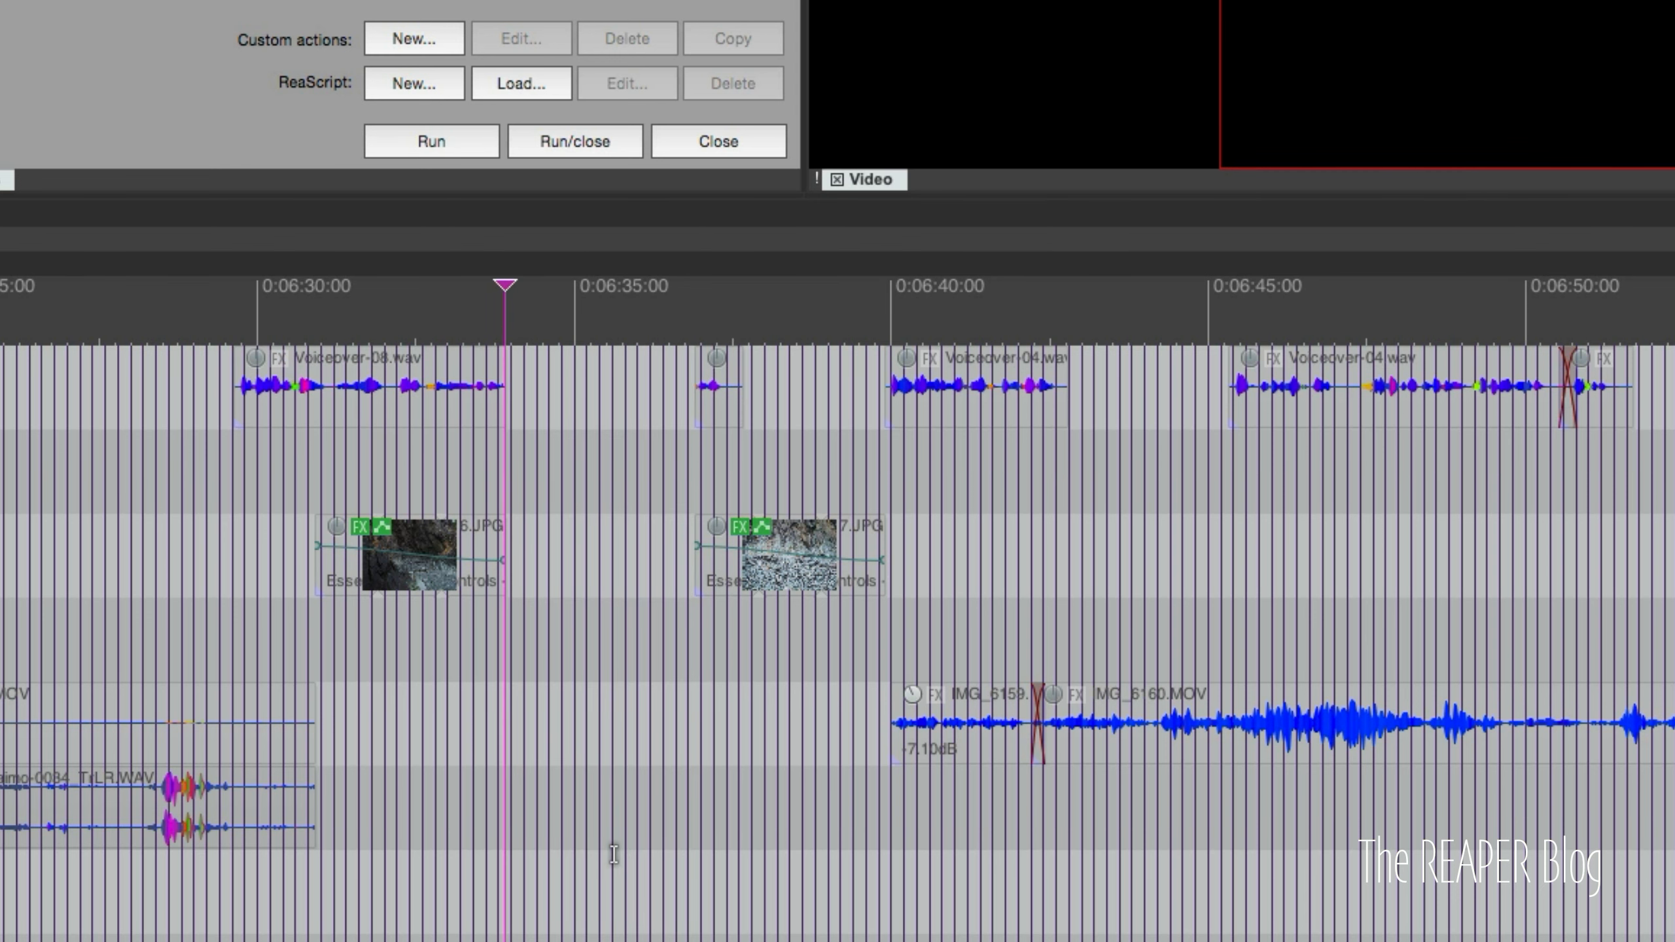
{"action": "key", "text": "super+z"}
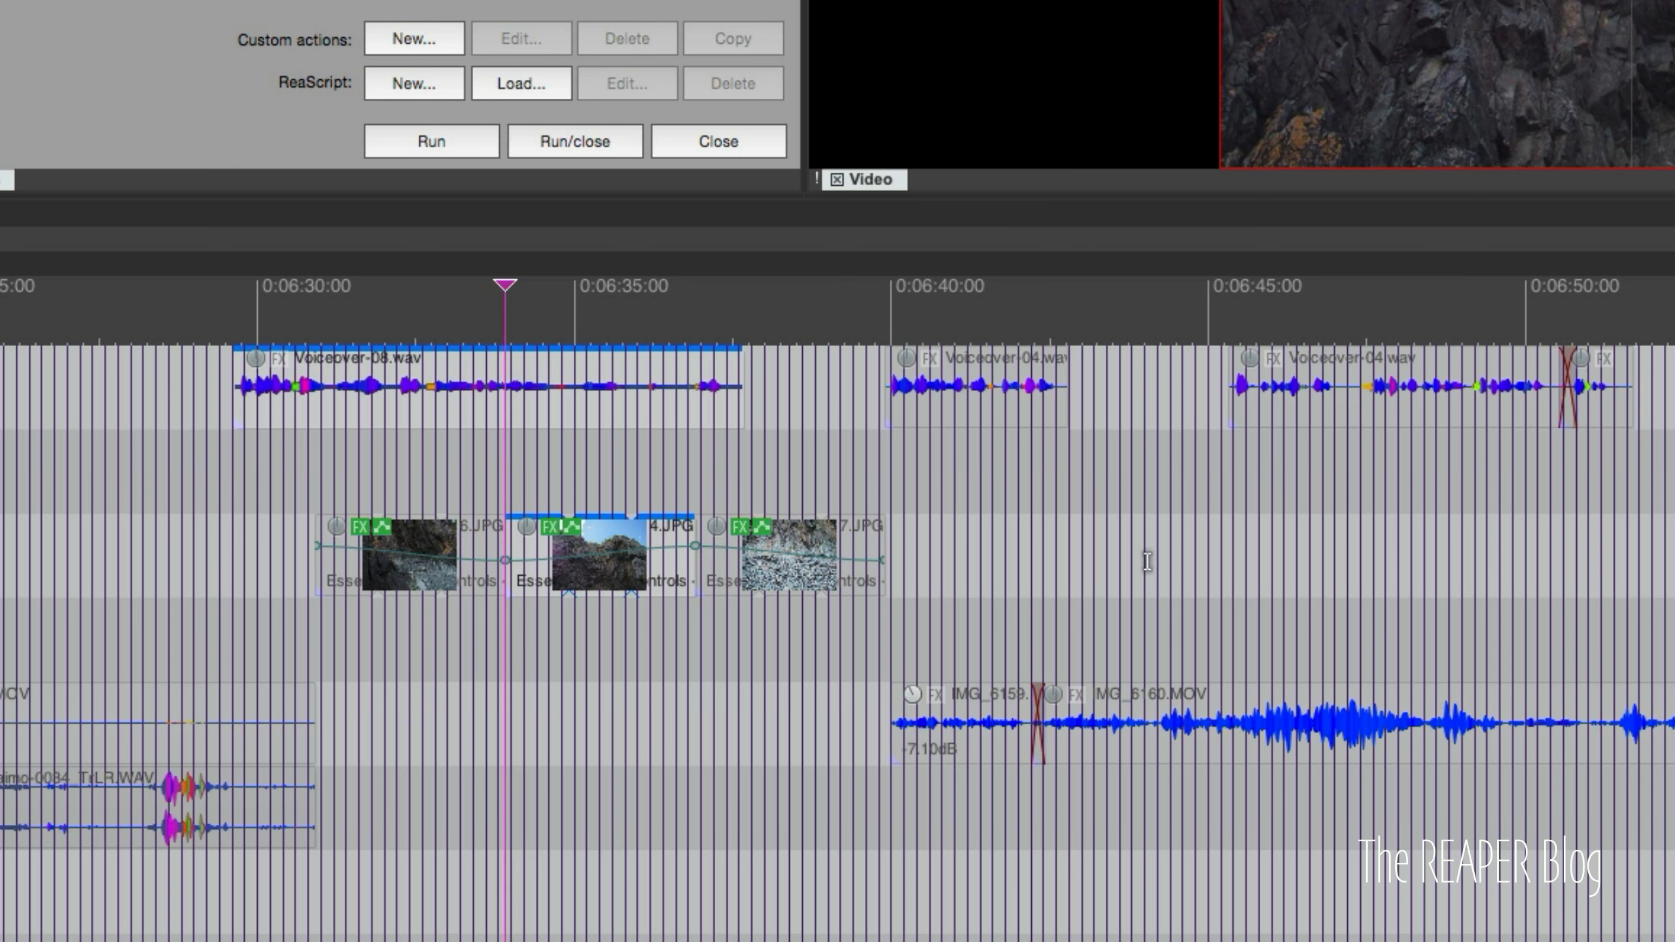
Remove the part of IMG_6160.MOV lying between the two Voiceover-04.wav clips and undo the removal
{"action": "left_click_drag", "start_coordinate": [1227, 541], "coordinate": [1069, 541]}
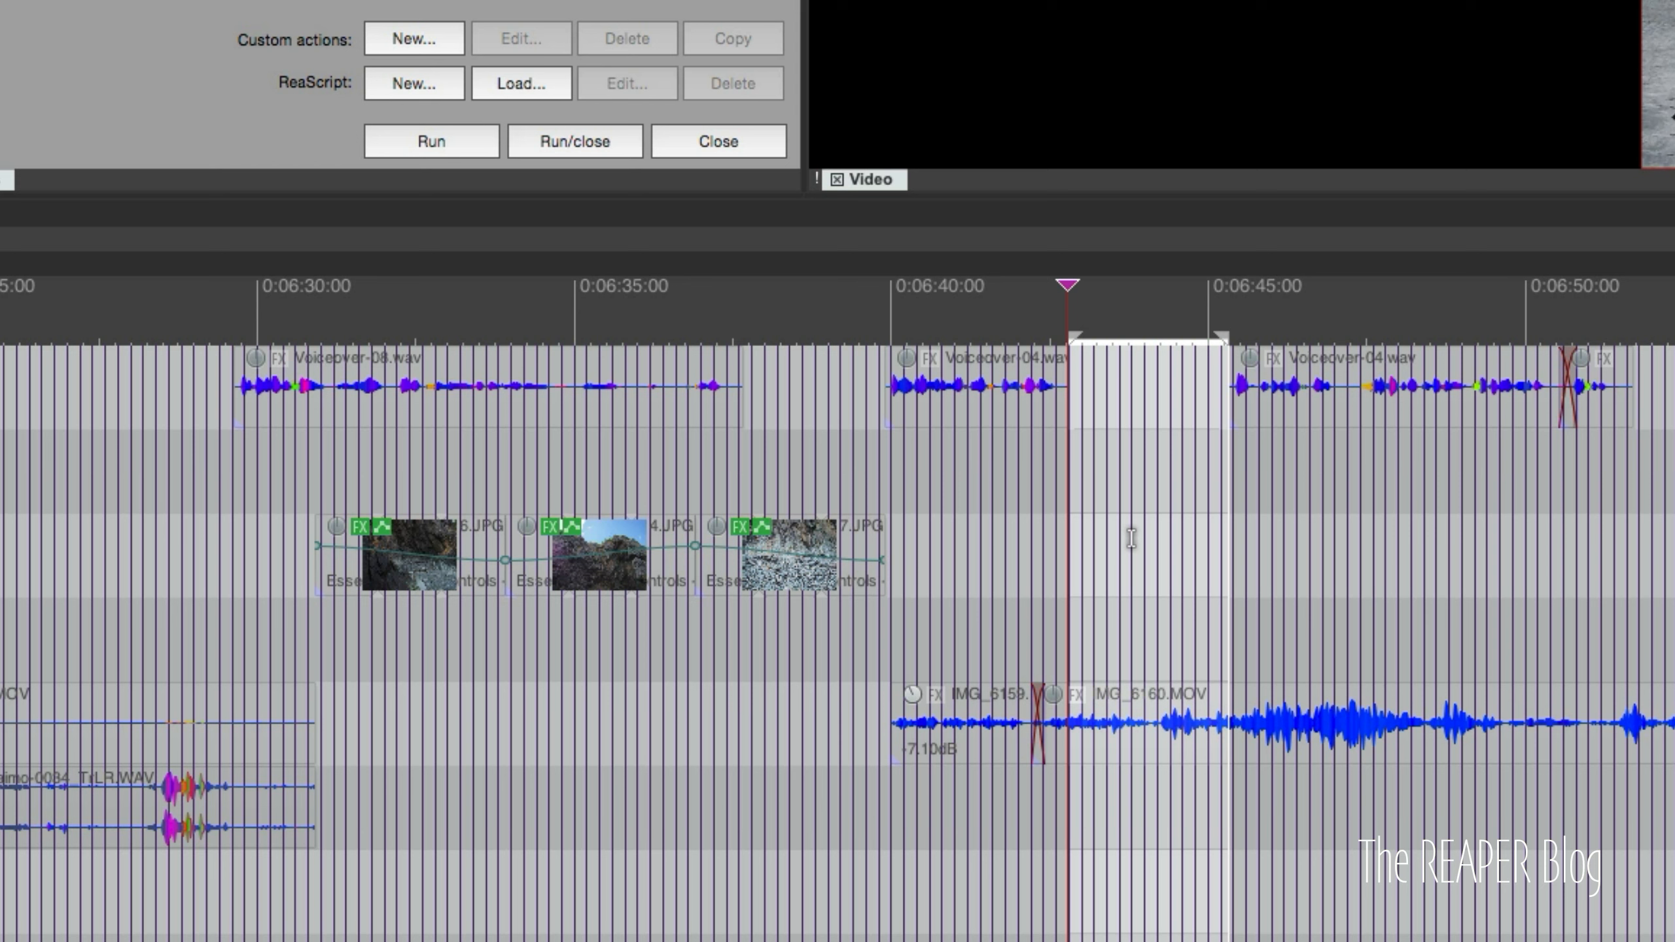
{"action": "key", "text": "Return"}
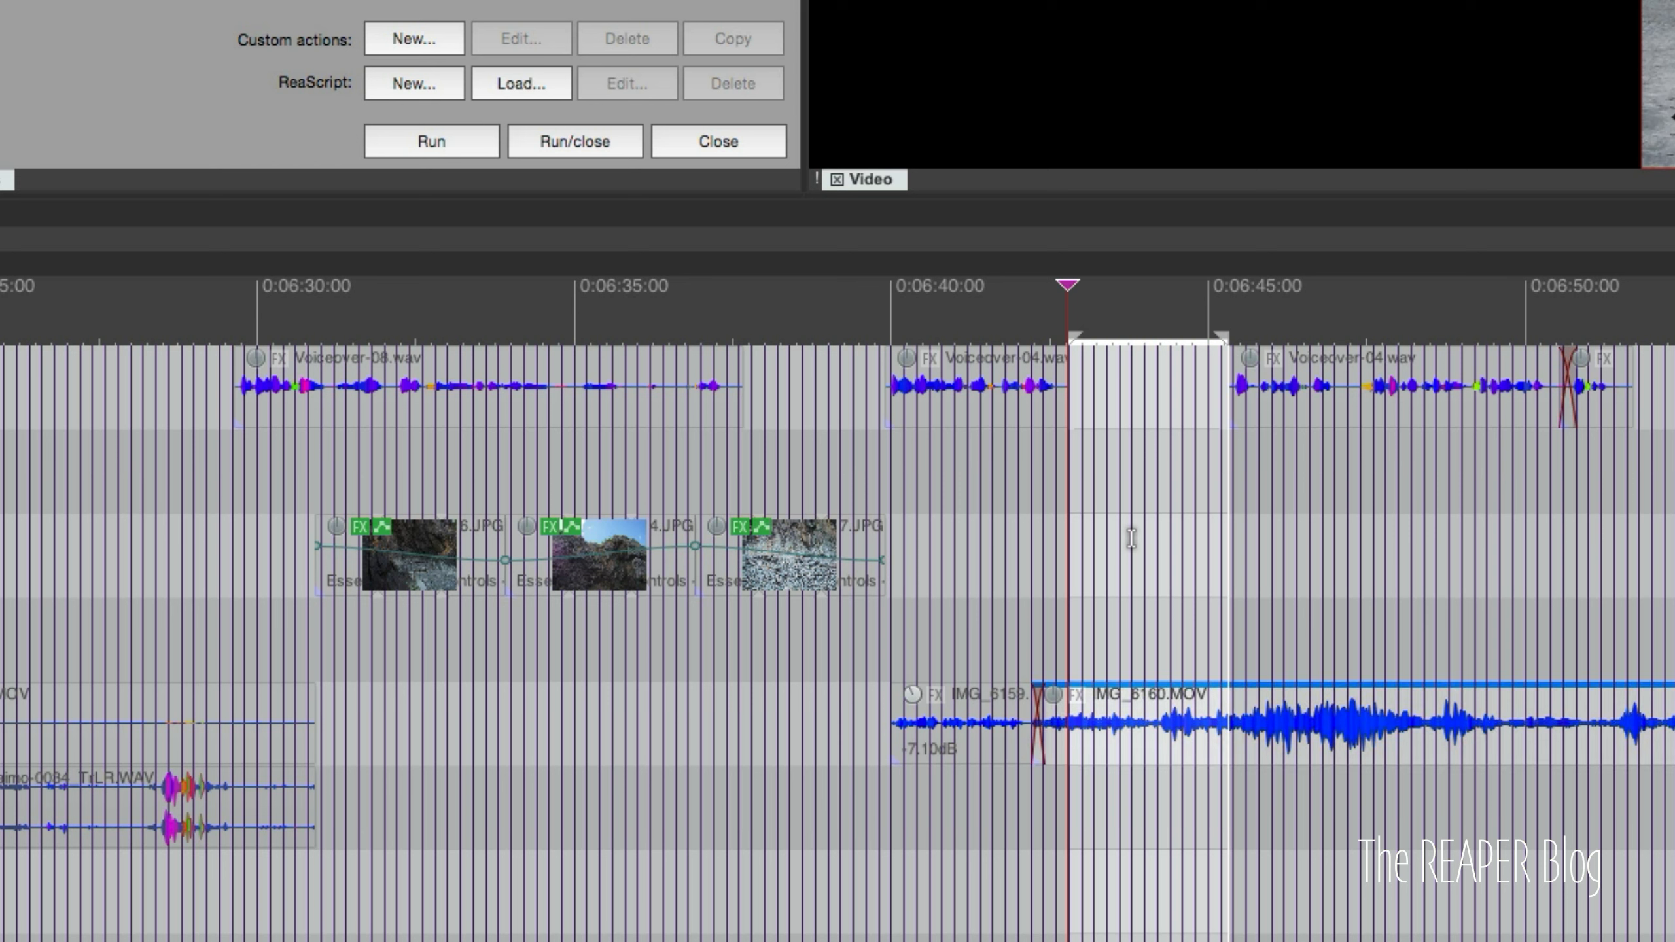
{"action": "left_click", "coordinate": [1129, 715]}
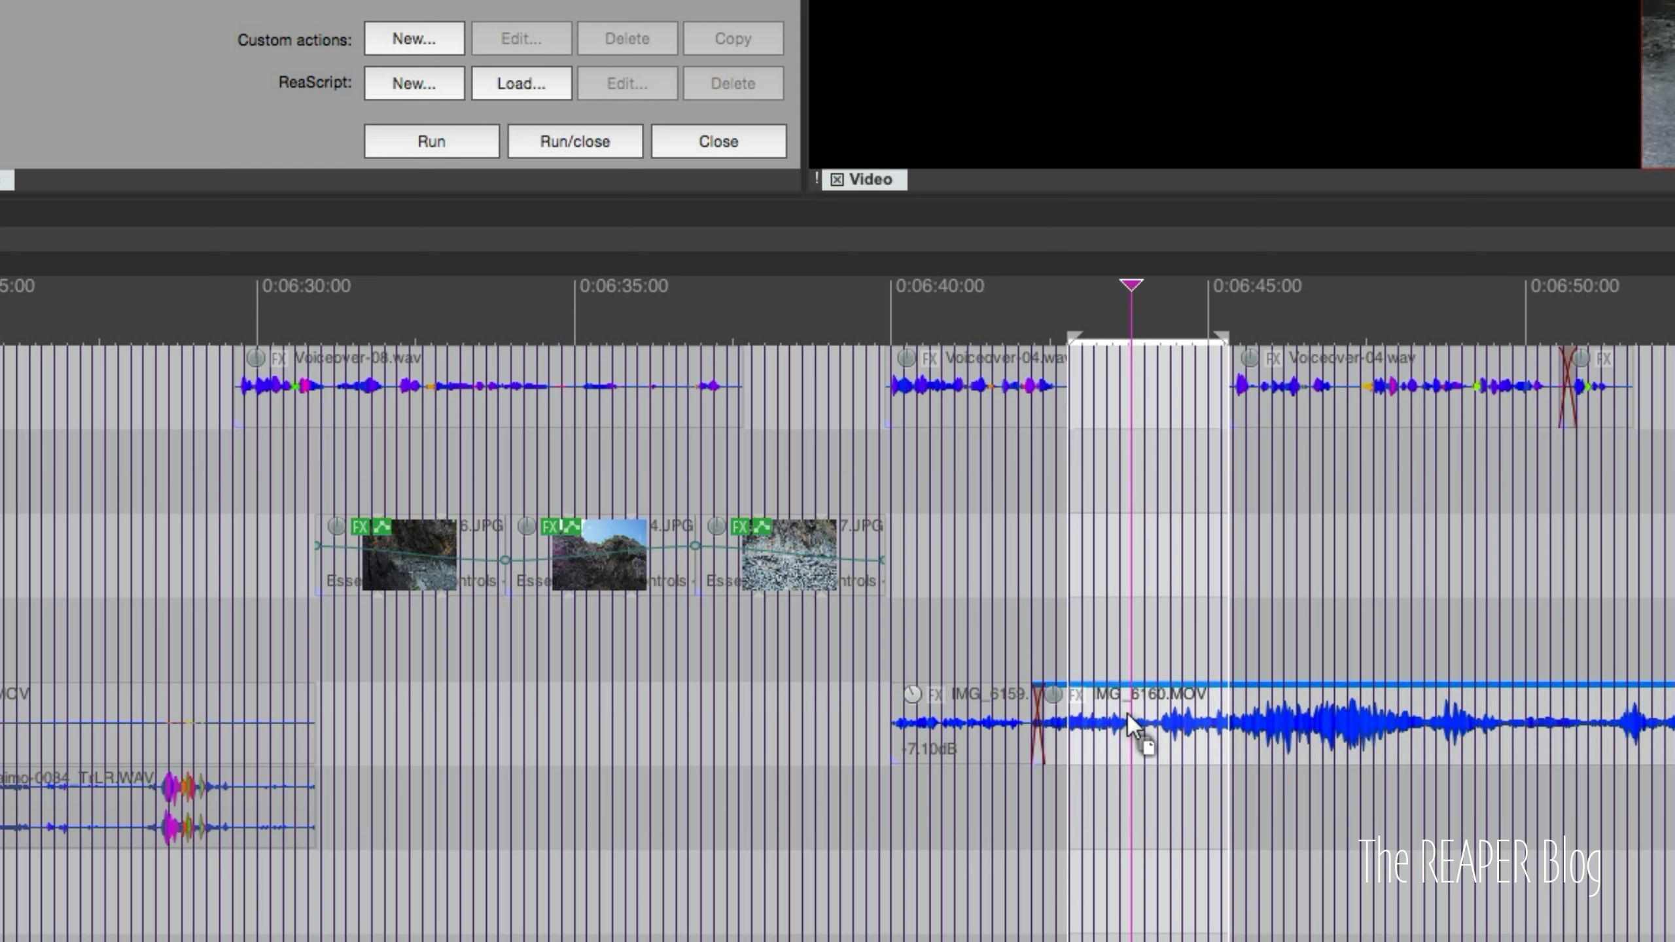
{"action": "key", "text": "Delete"}
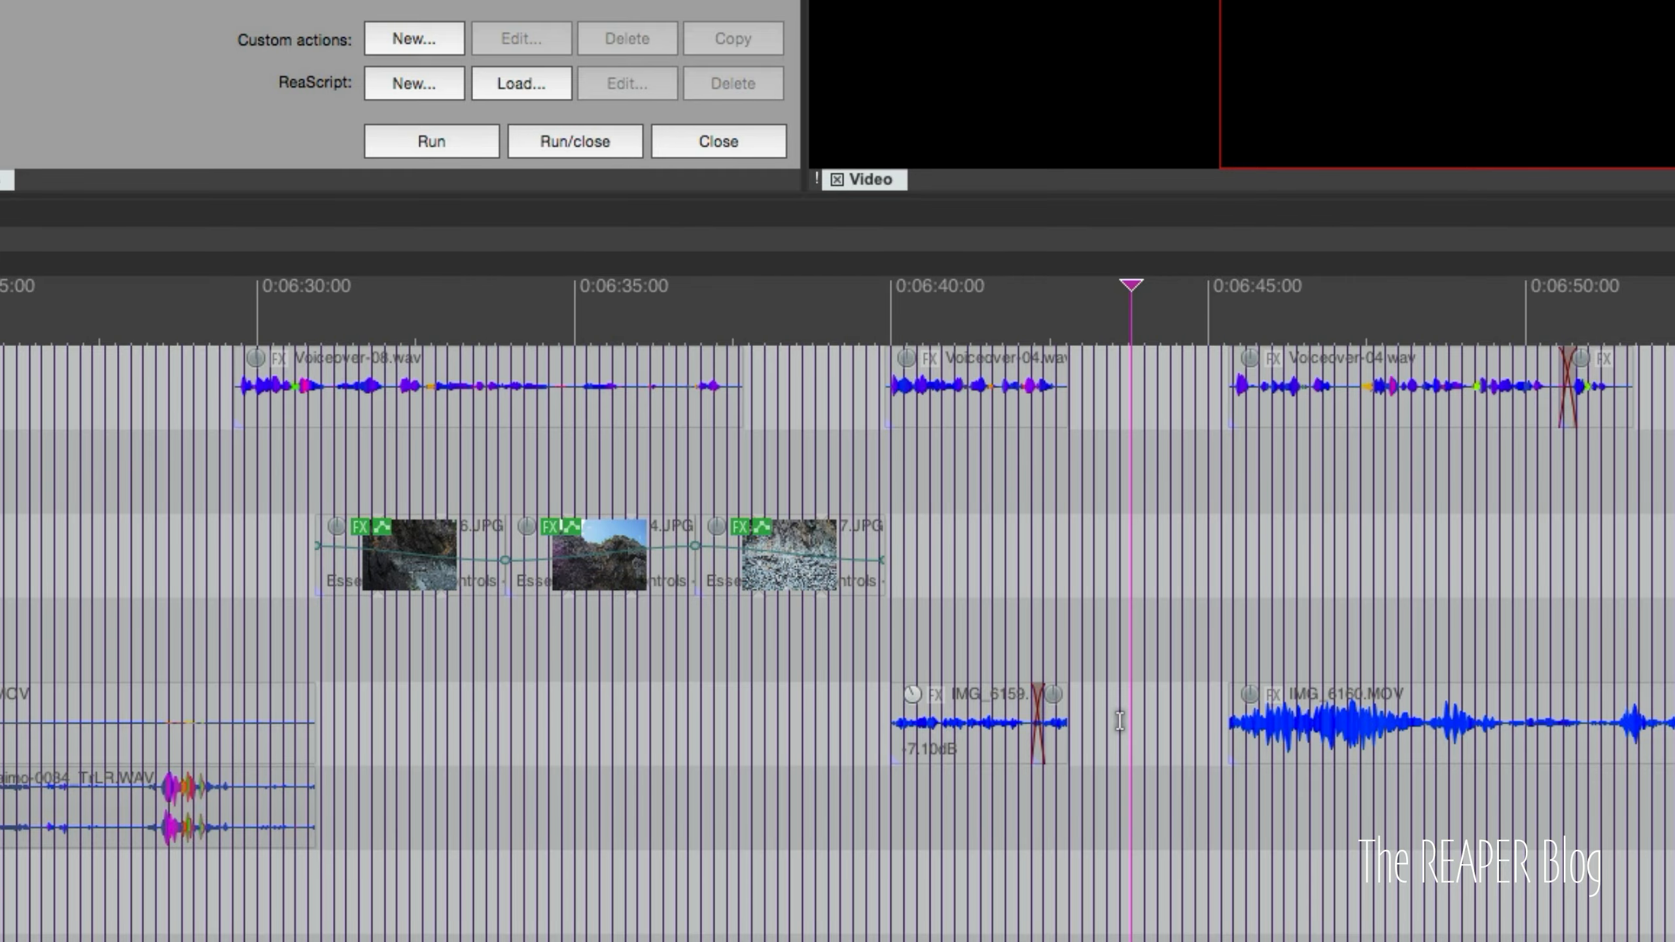
{"action": "key", "text": "super+z"}
{"action": "left_click", "coordinate": [548, 815]}
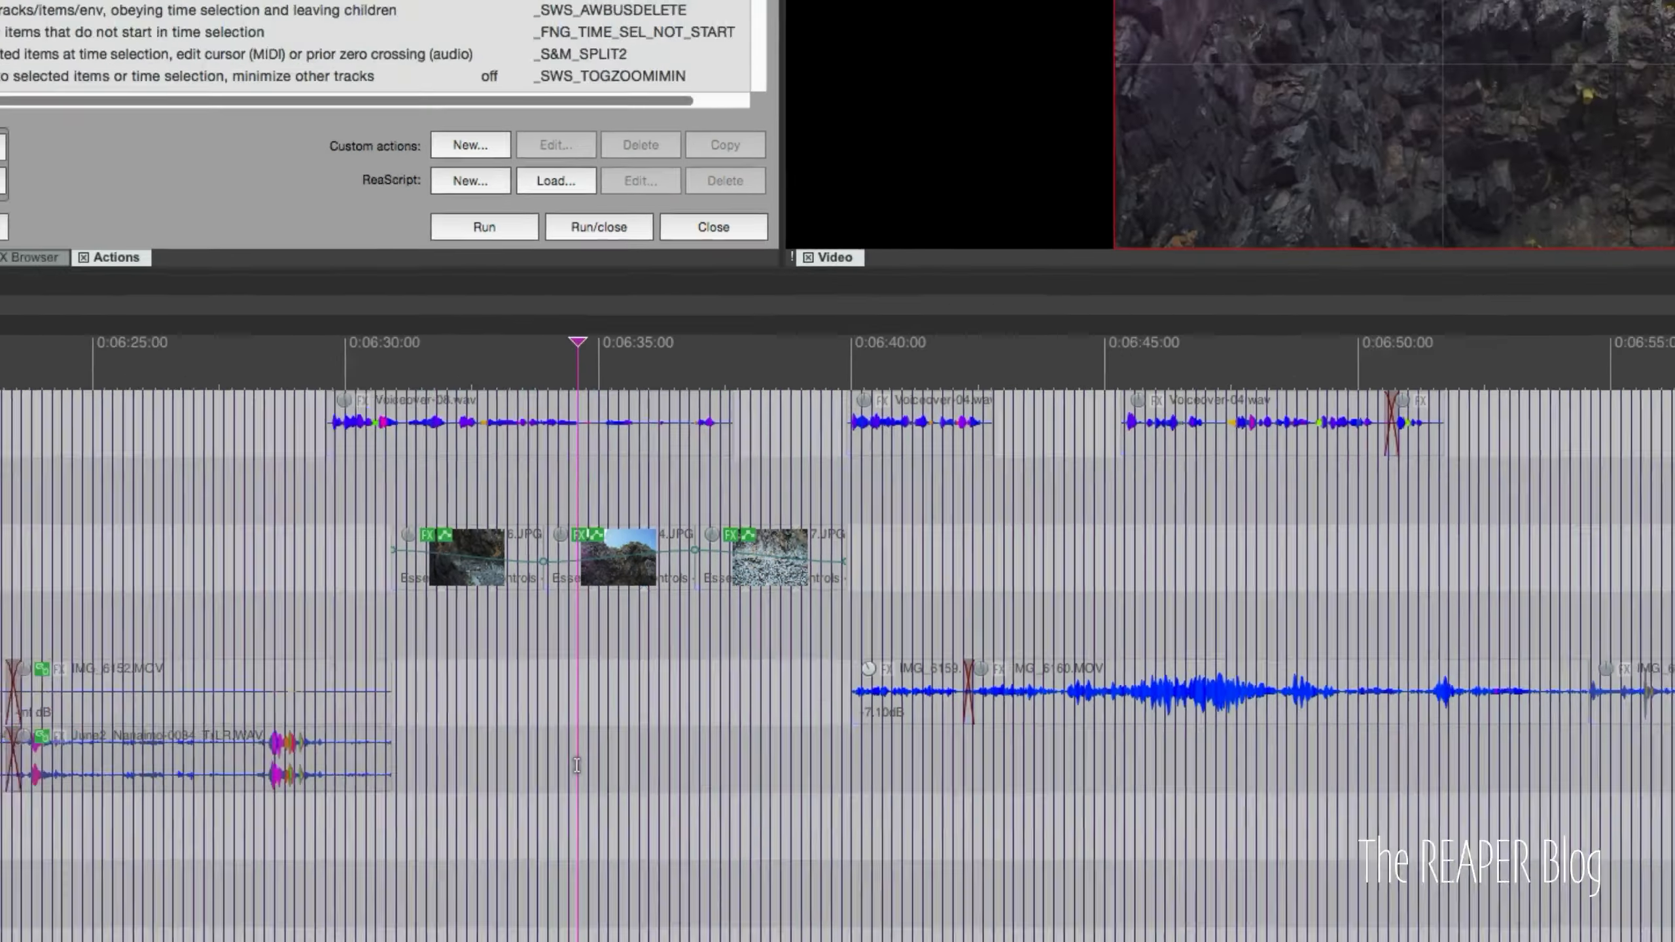